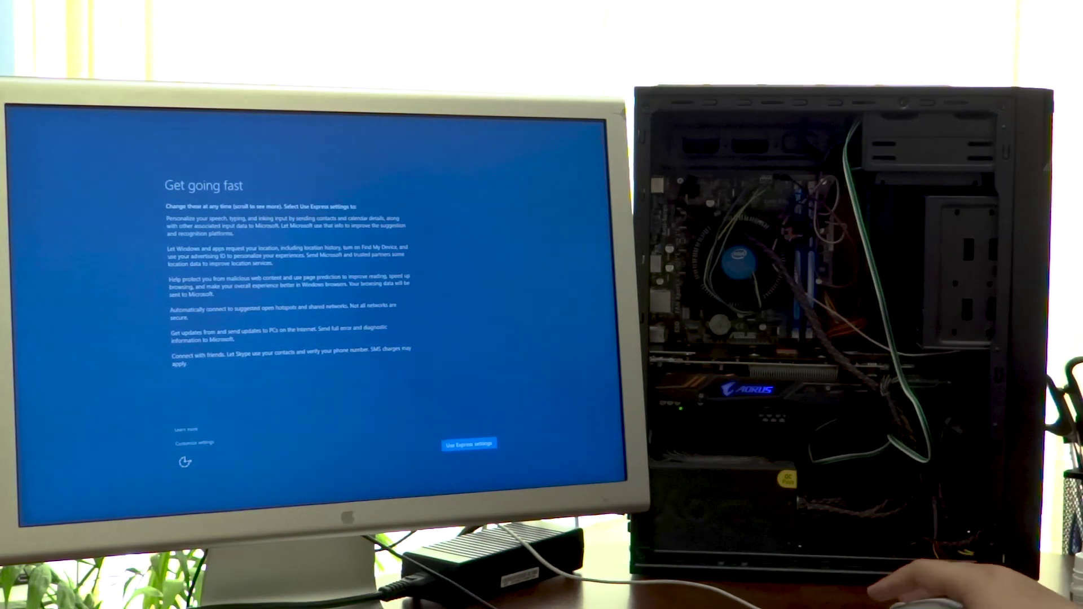
Complete setup with express settings, a personally owned PC, and a local account instead of Microsoft sign-in.
left_click(469, 445)
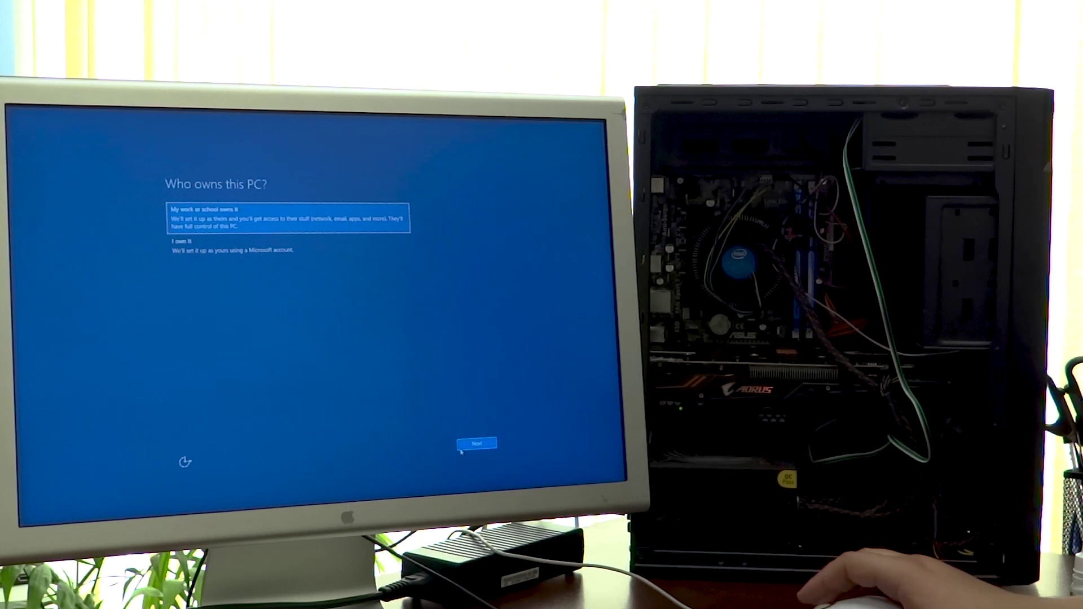
left_click(265, 251)
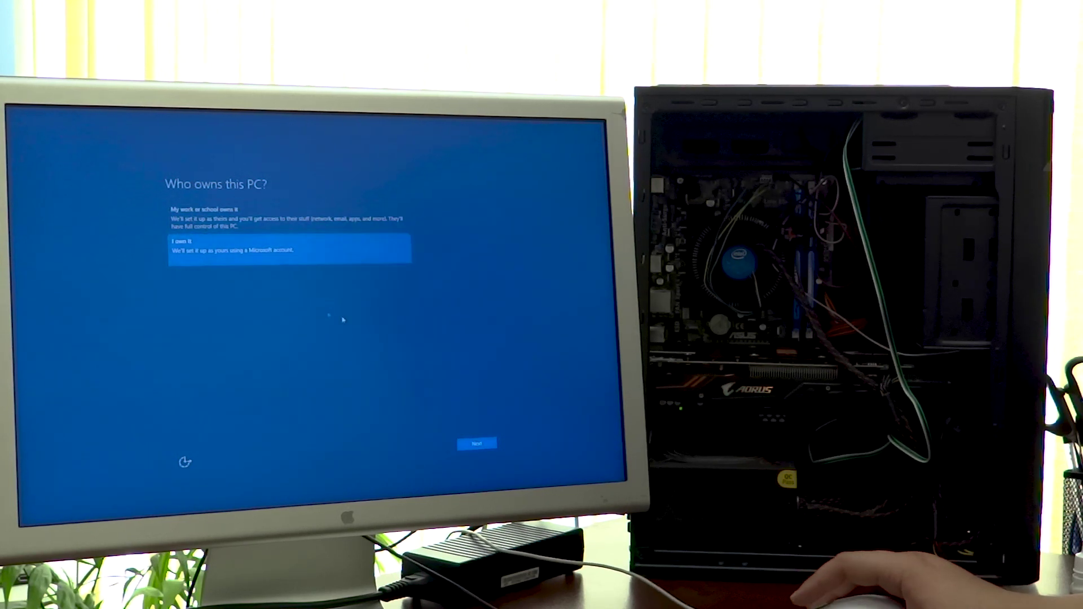
left_click(489, 445)
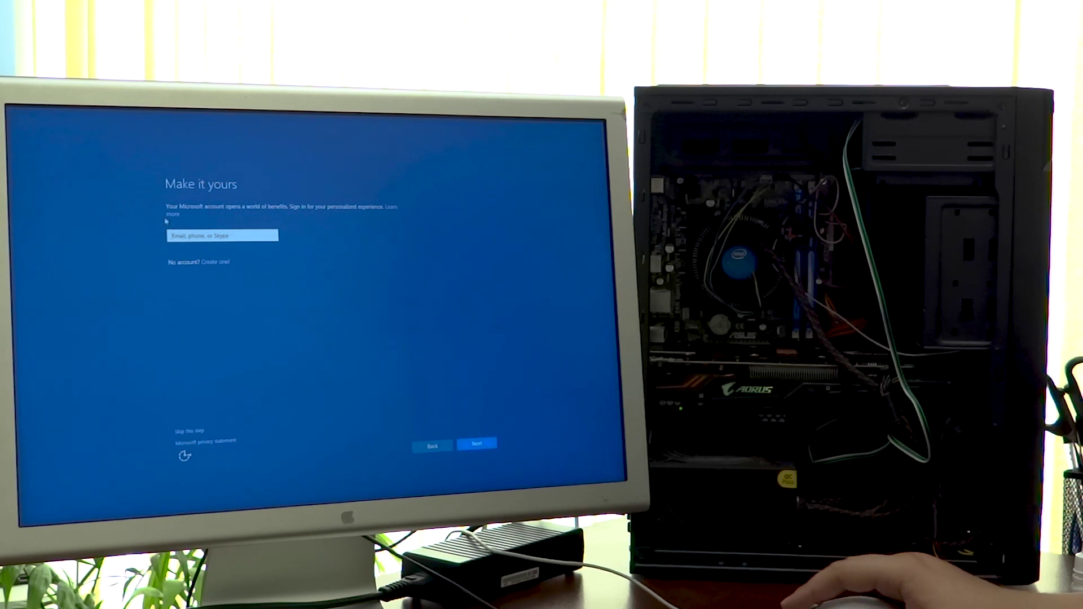
left_click(190, 431)
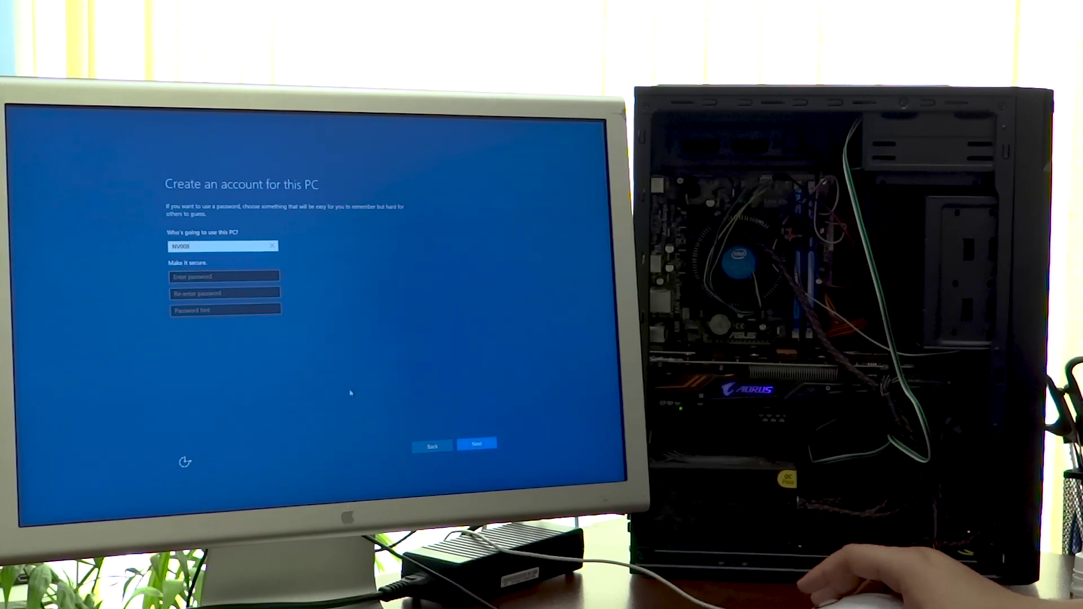
left_click(482, 446)
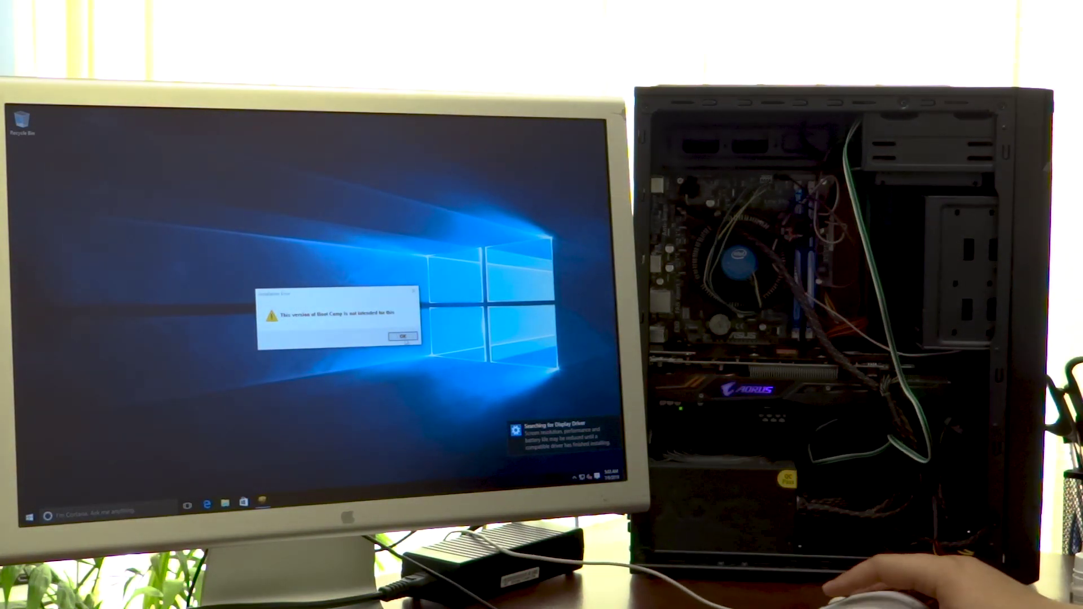
Dismiss the Boot Camp Installation Error with OK.
left_click(404, 339)
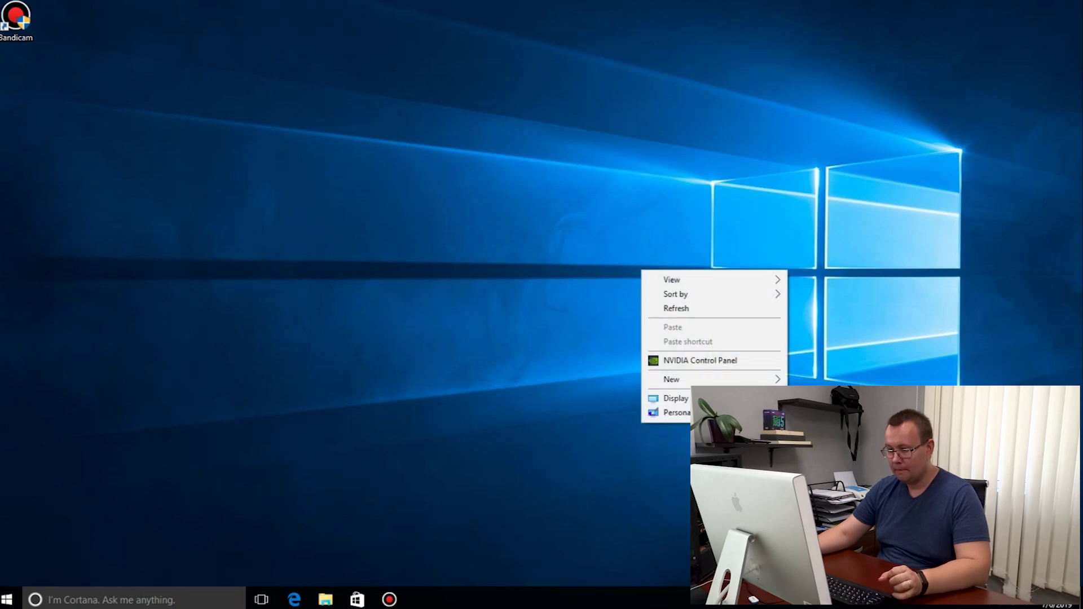
In Power & sleep, set both Screen and Sleep on plugged-in power to Never.
left_click(674, 412)
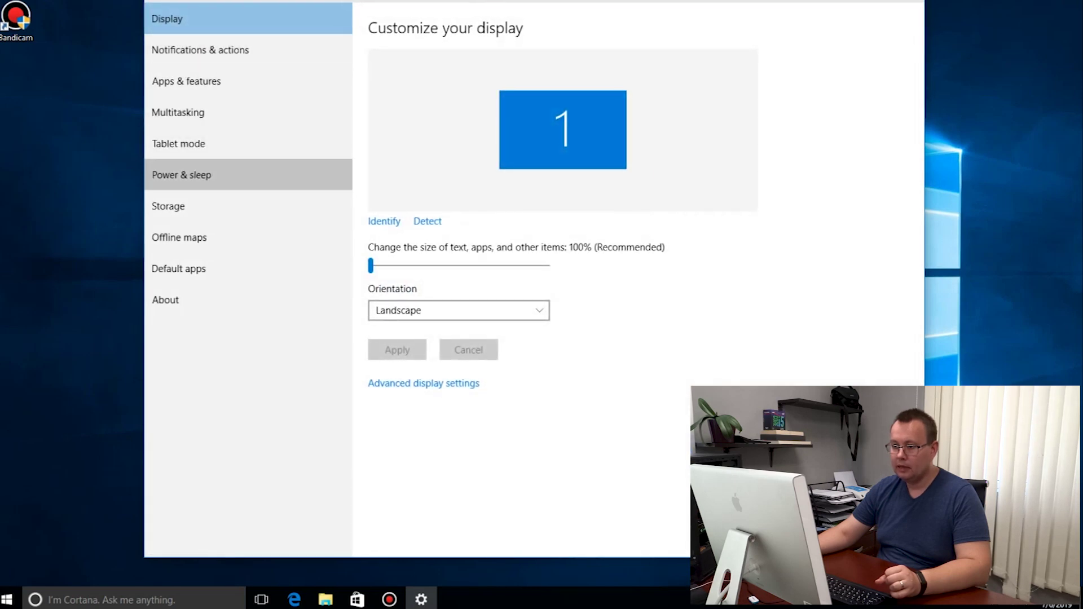
left_click(182, 175)
left_click(426, 104)
scroll(423, 101, "down", 3)
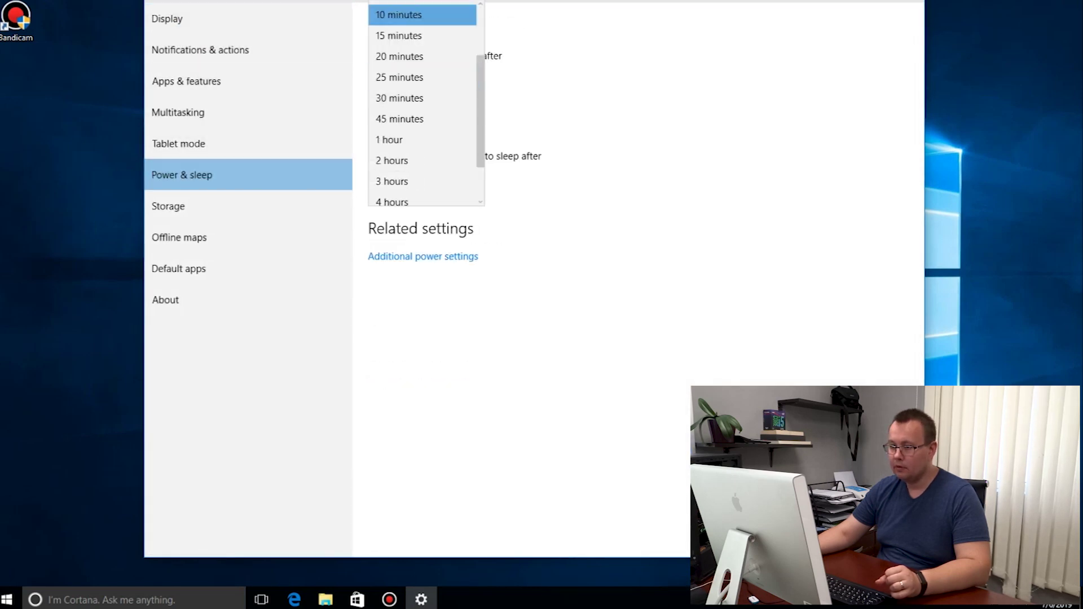
scroll(423, 113, "down", 2)
left_click(395, 188)
left_click(426, 176)
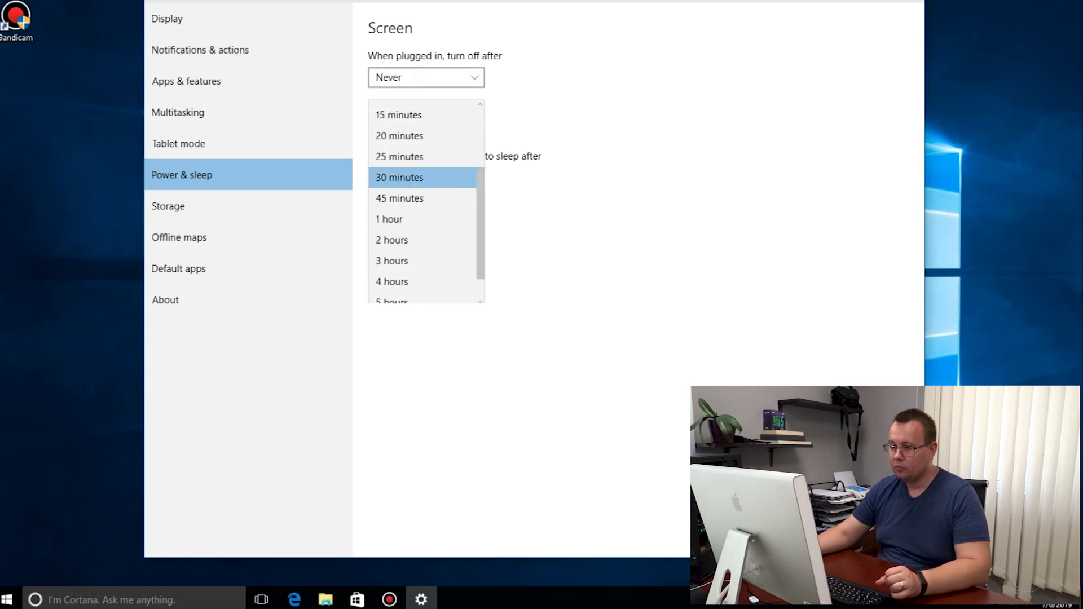
scroll(394, 208, "down", 2)
left_click(395, 291)
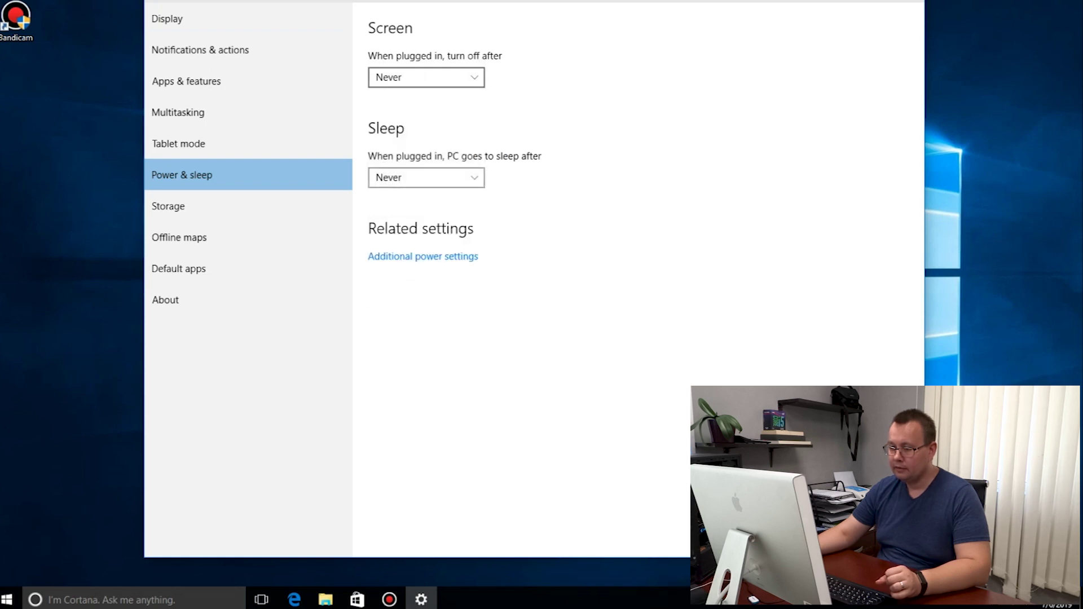
left_click(425, 78)
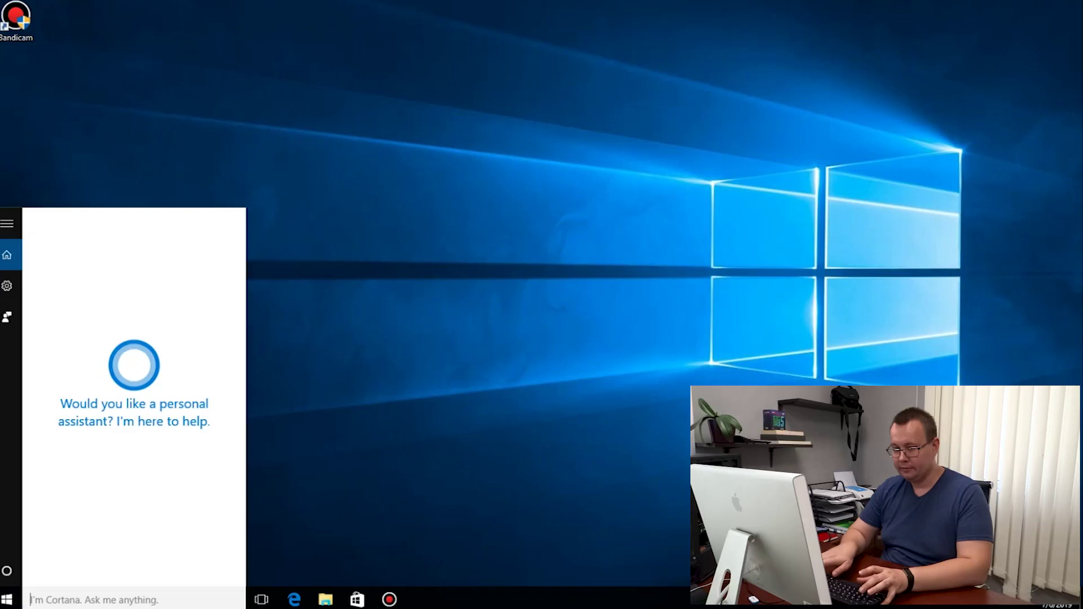
Open services.msc and set the Windows Update service's startup type to Disabled, then apply.
type("run")
key("Return")
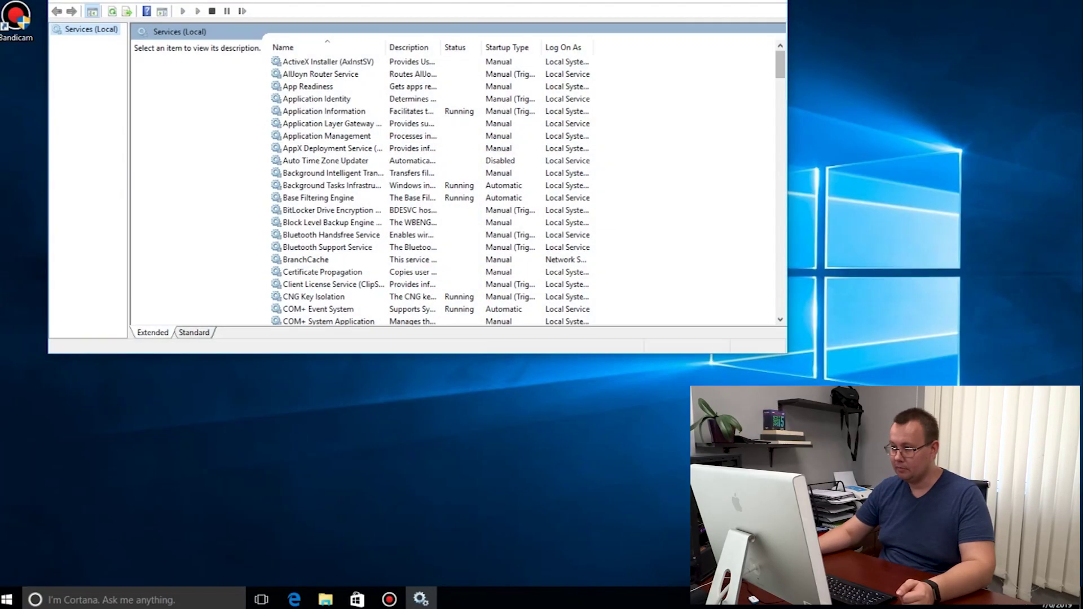
scroll(429, 186, "down", 20)
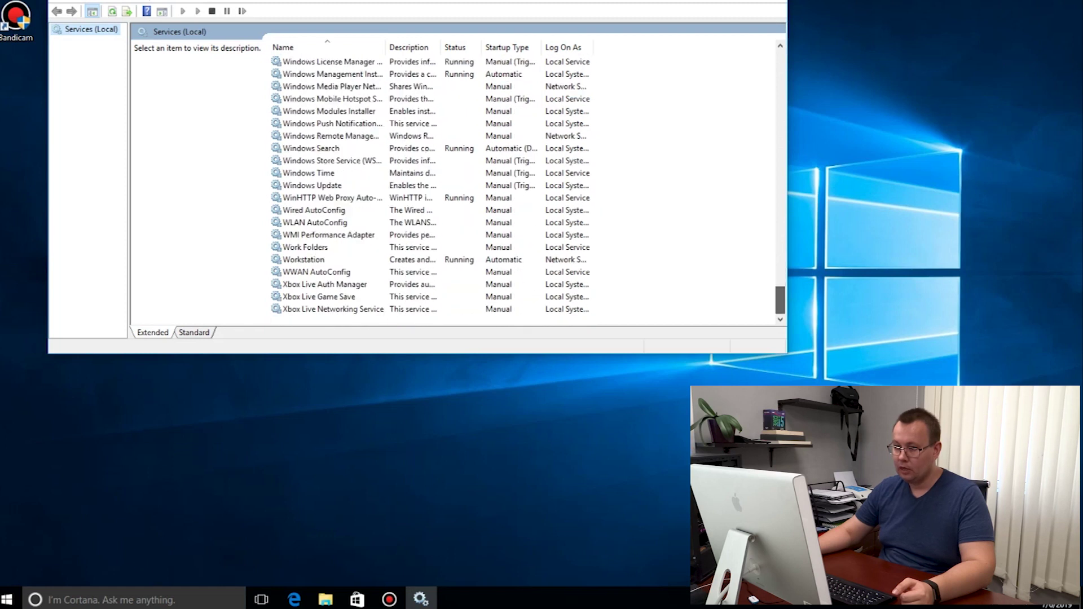
left_click(334, 186)
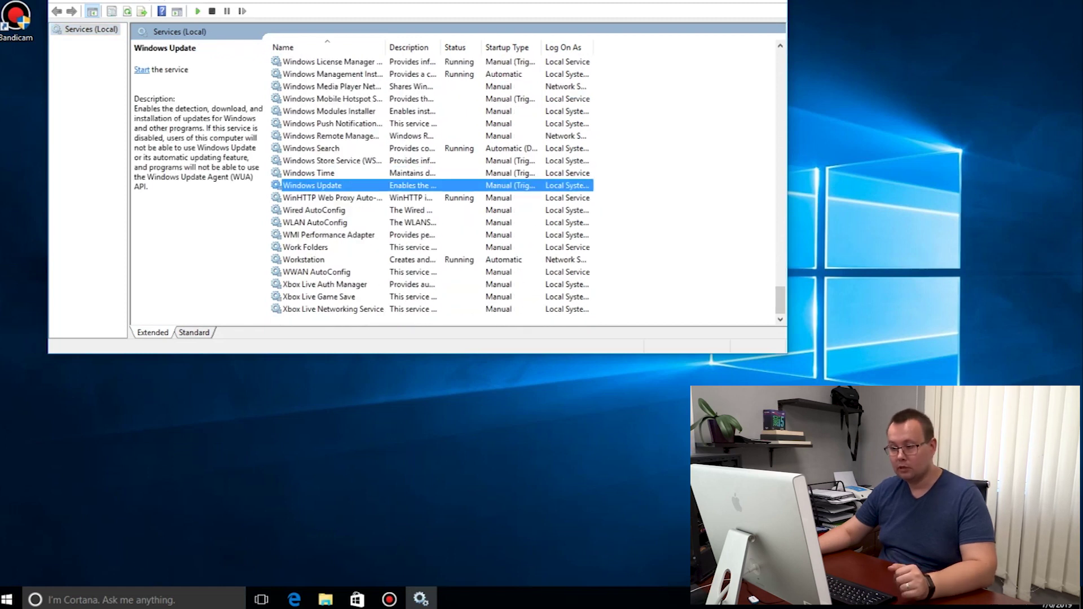
right_click(334, 189)
left_click(374, 310)
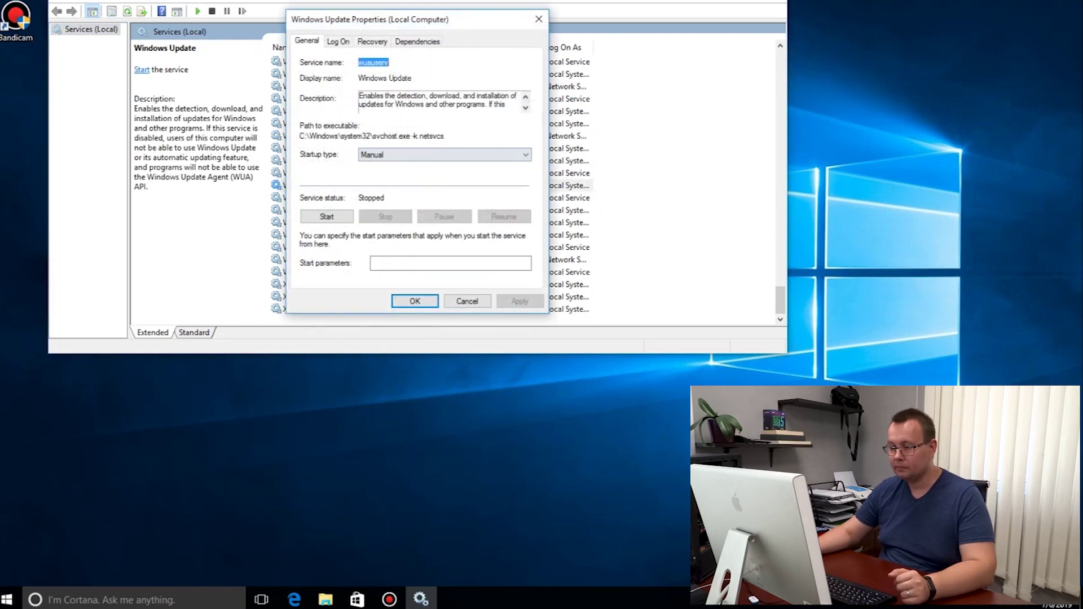
left_click(445, 155)
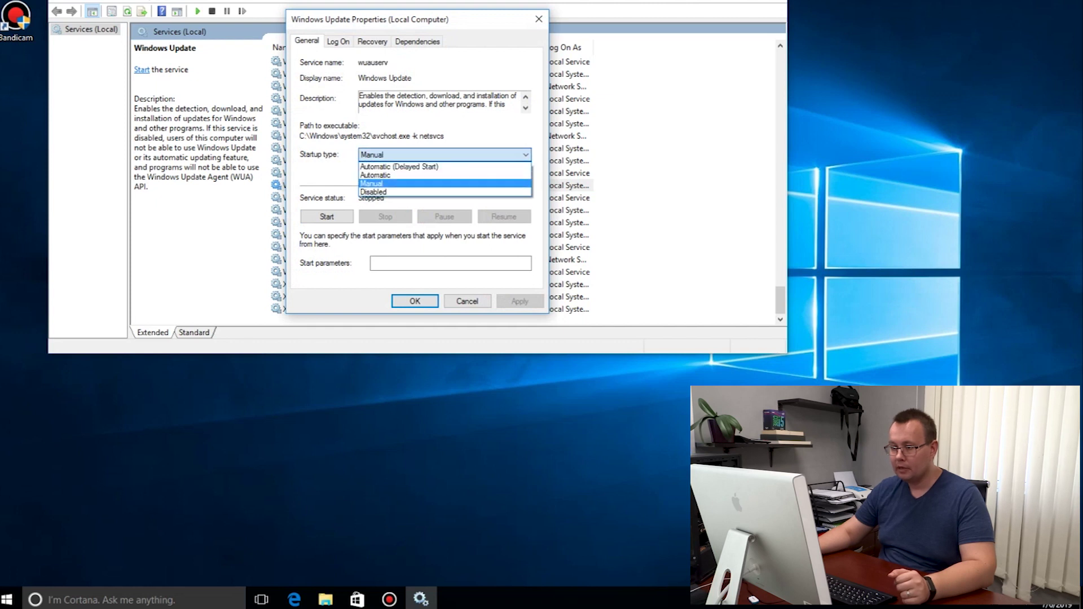
left_click(372, 195)
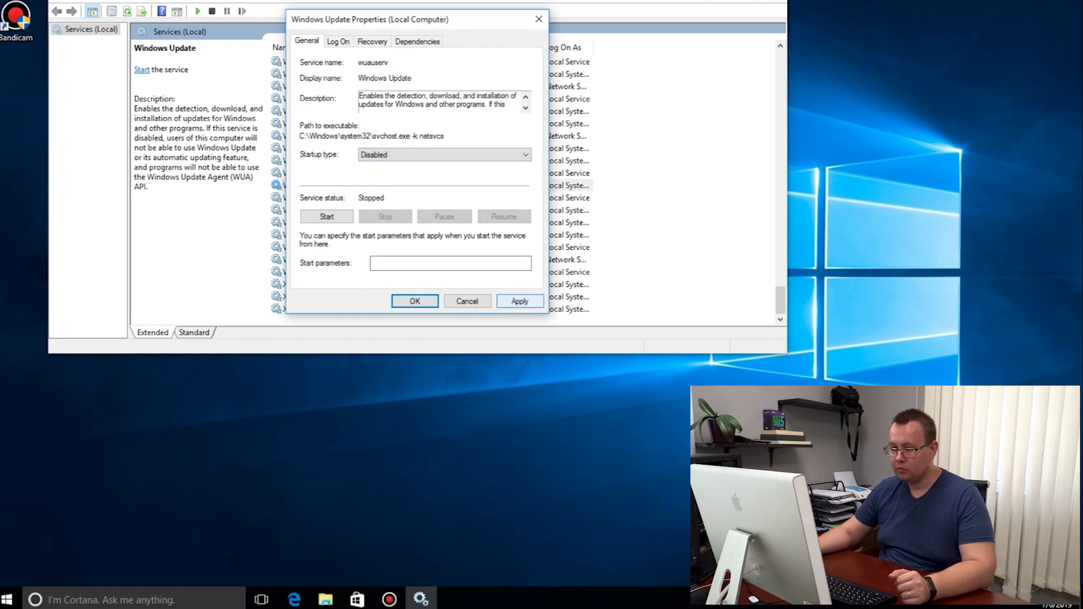
left_click(519, 301)
left_click(414, 301)
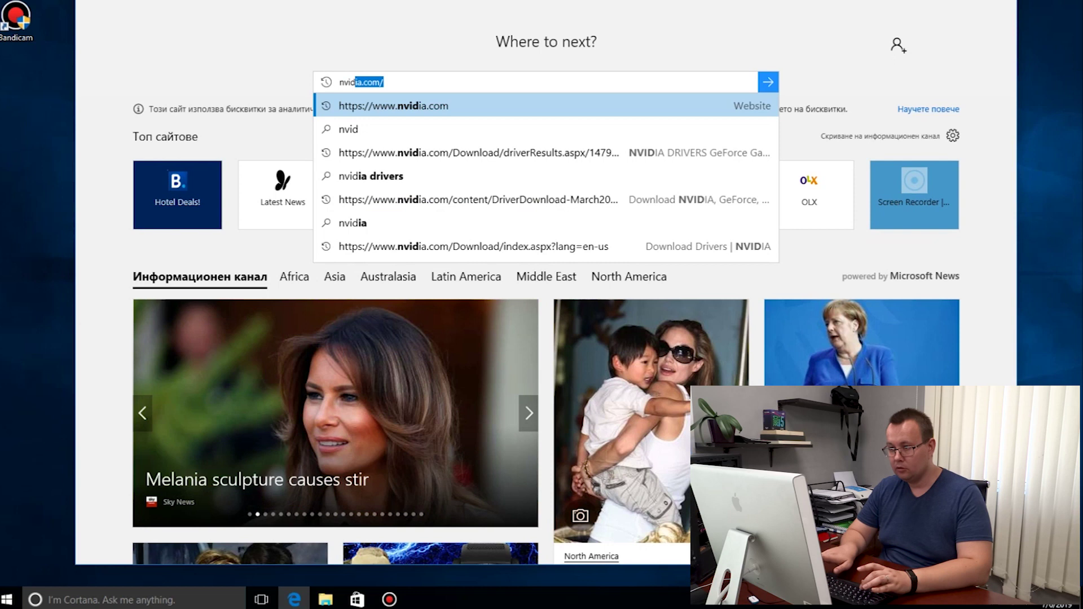
Search Bing for nvidia drivers and open the NVIDIA Download Drivers page.
type("ia")
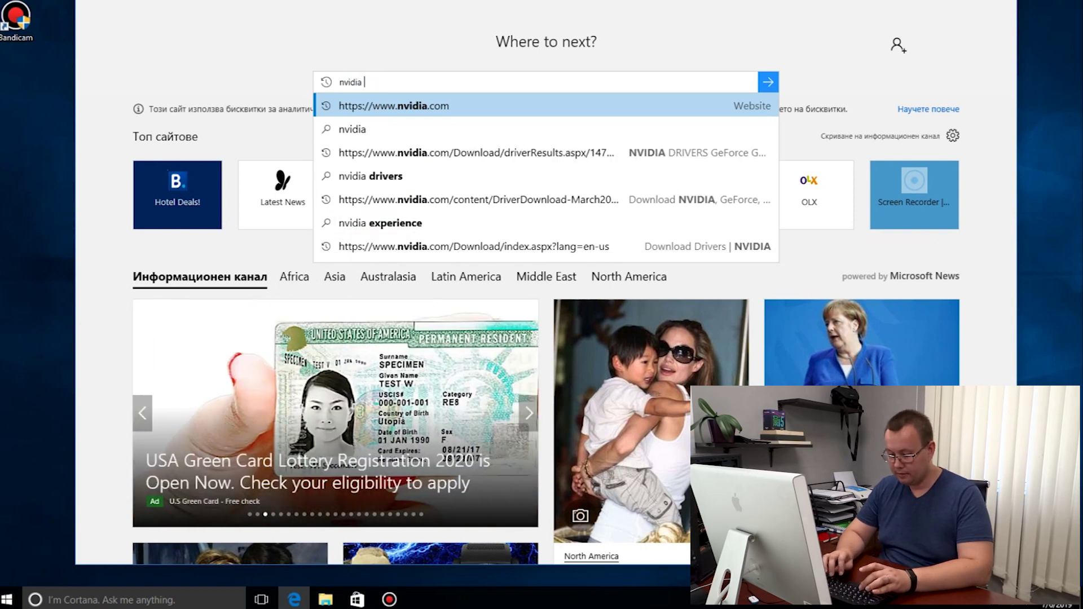
type(" d")
key("Down")
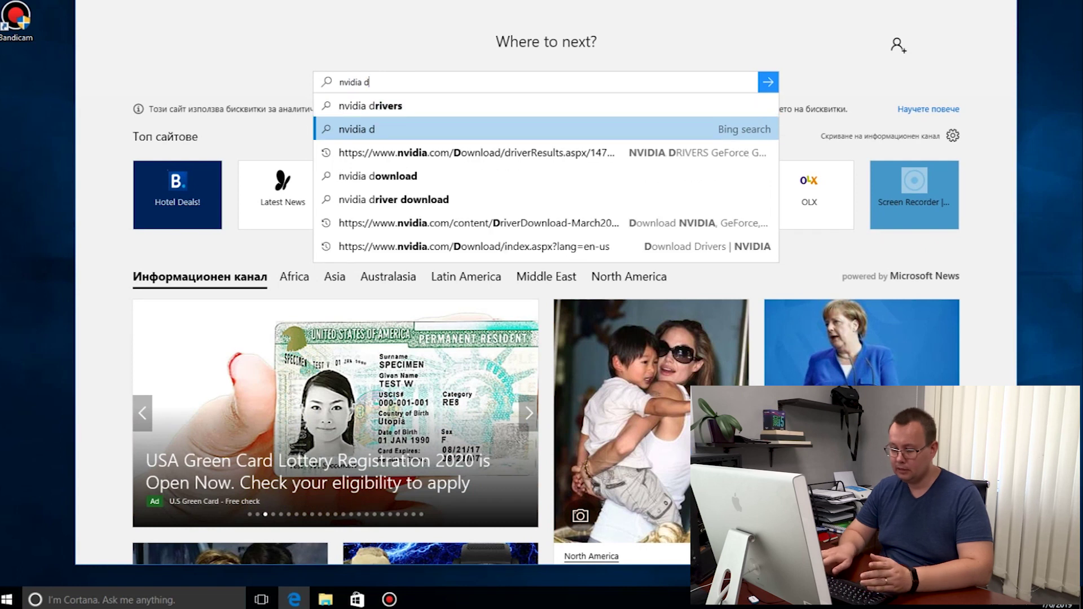
key("Up")
key("Return")
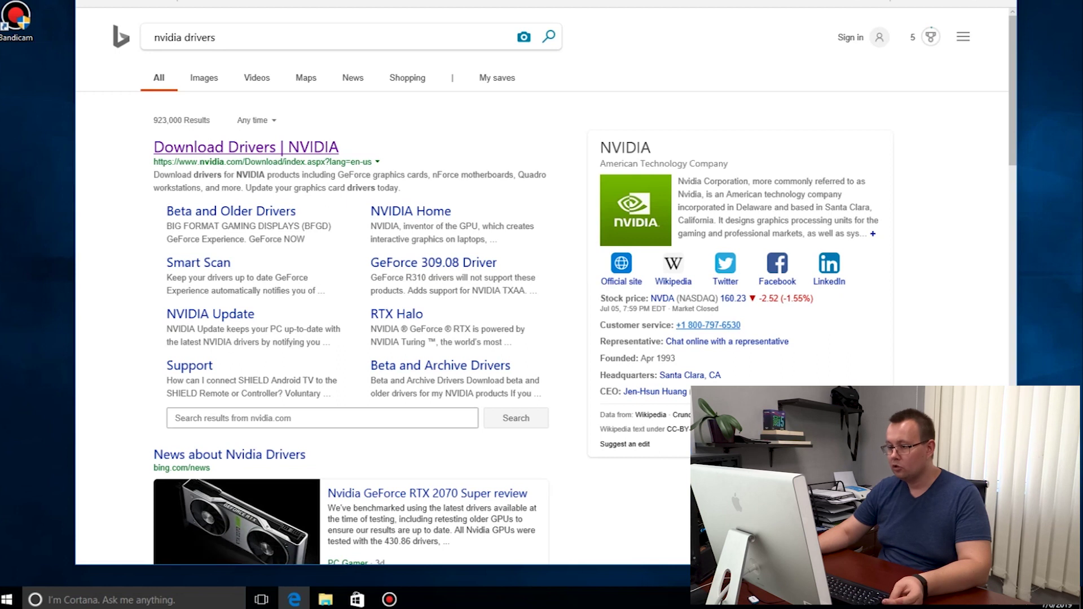
left_click(246, 147)
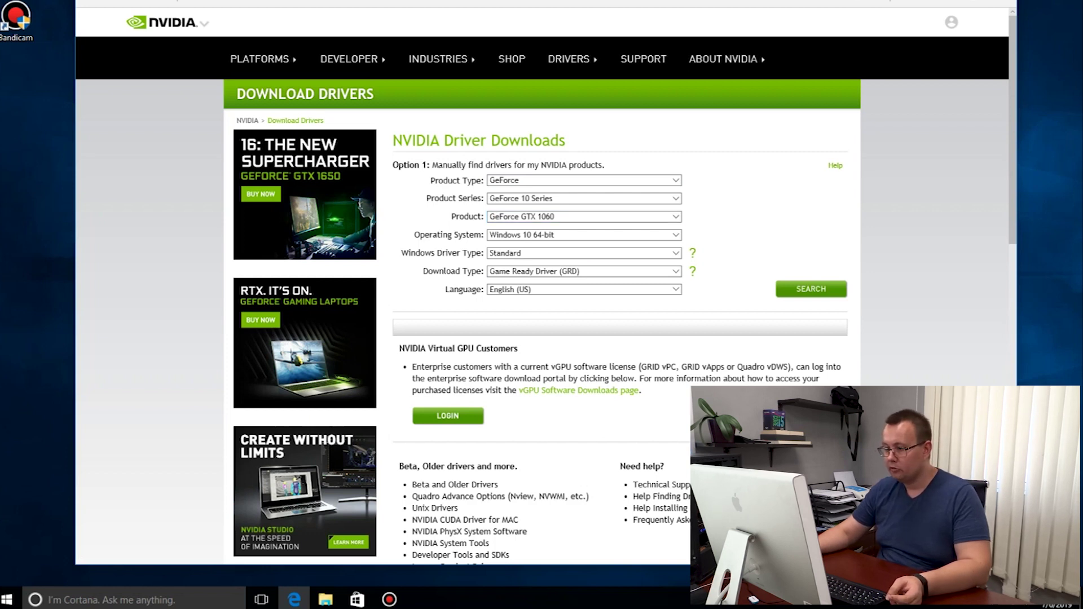
Look up the GTX 1060 driver and download Game Ready Driver 430.86.
left_click(810, 289)
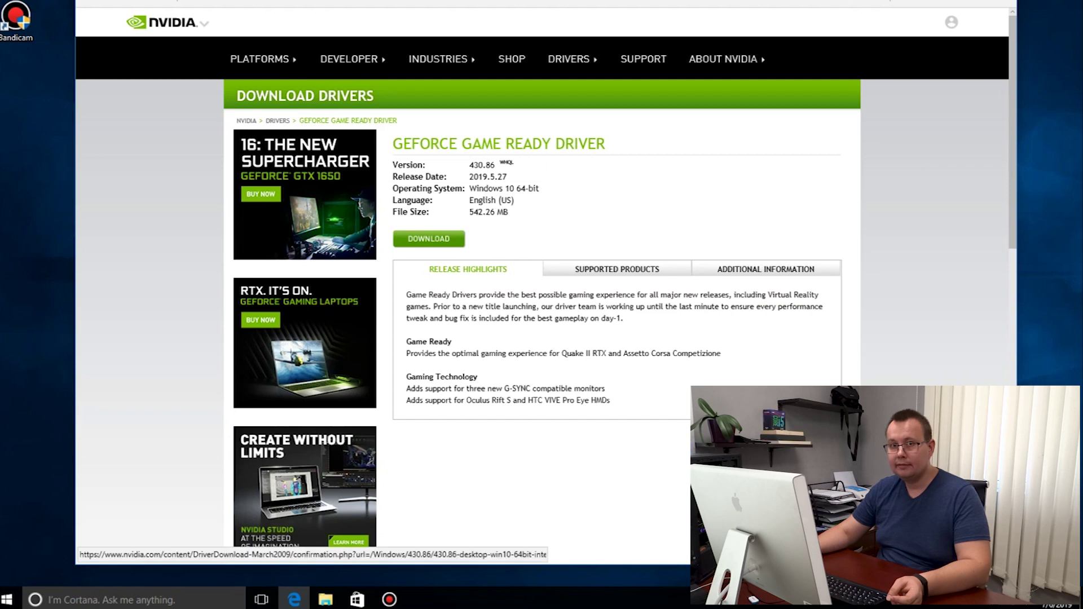
left_click(428, 239)
left_click(618, 193)
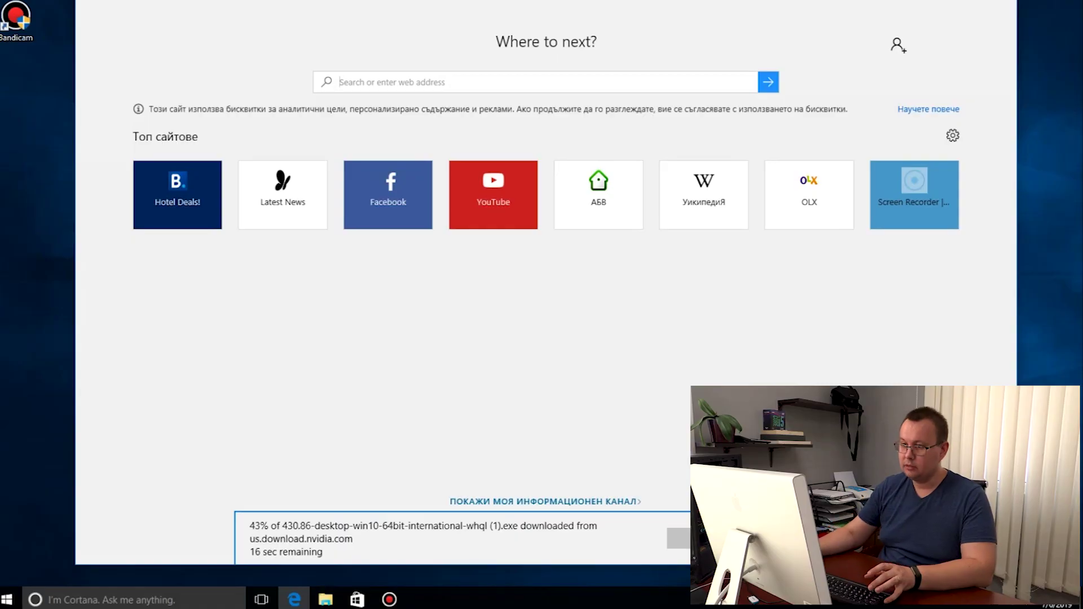
Google 'msi afterburner' and open the official MSI Afterburner page, scrolling down it.
scroll(546, 282, "down", 2)
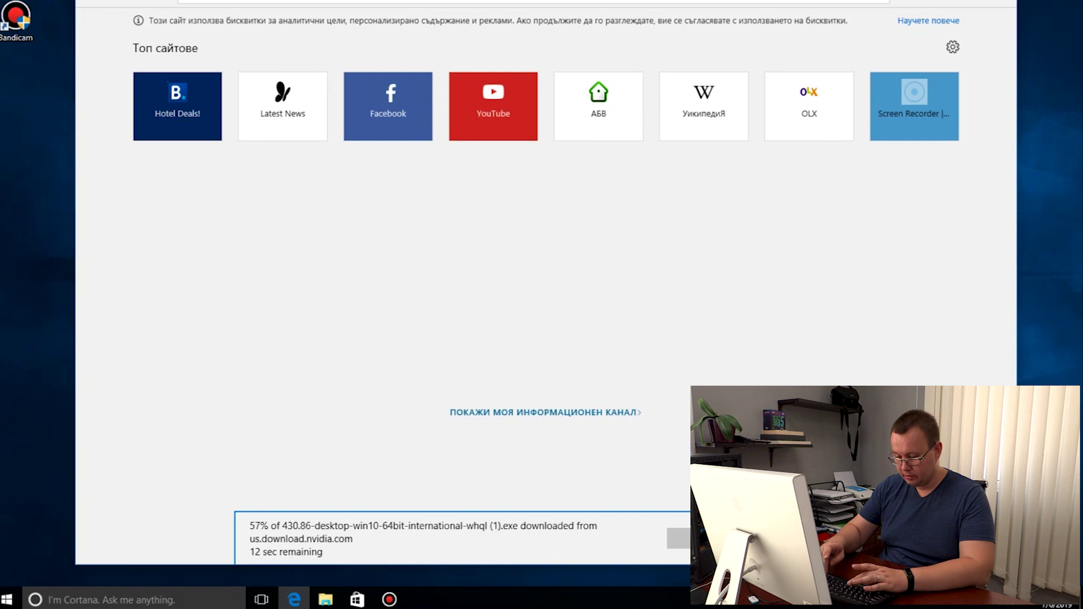
type("goog")
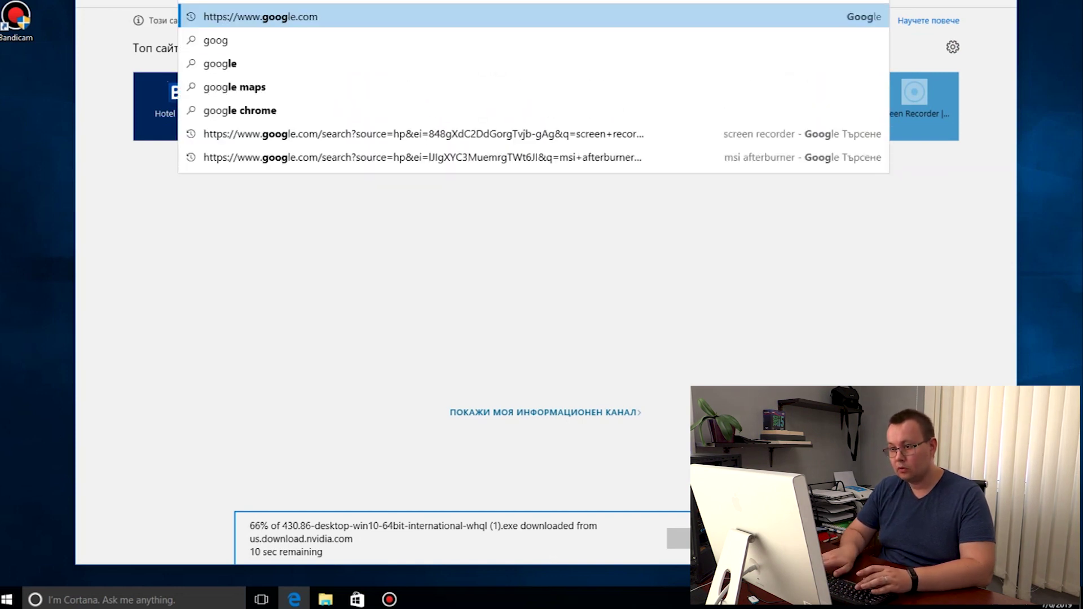
key("Return")
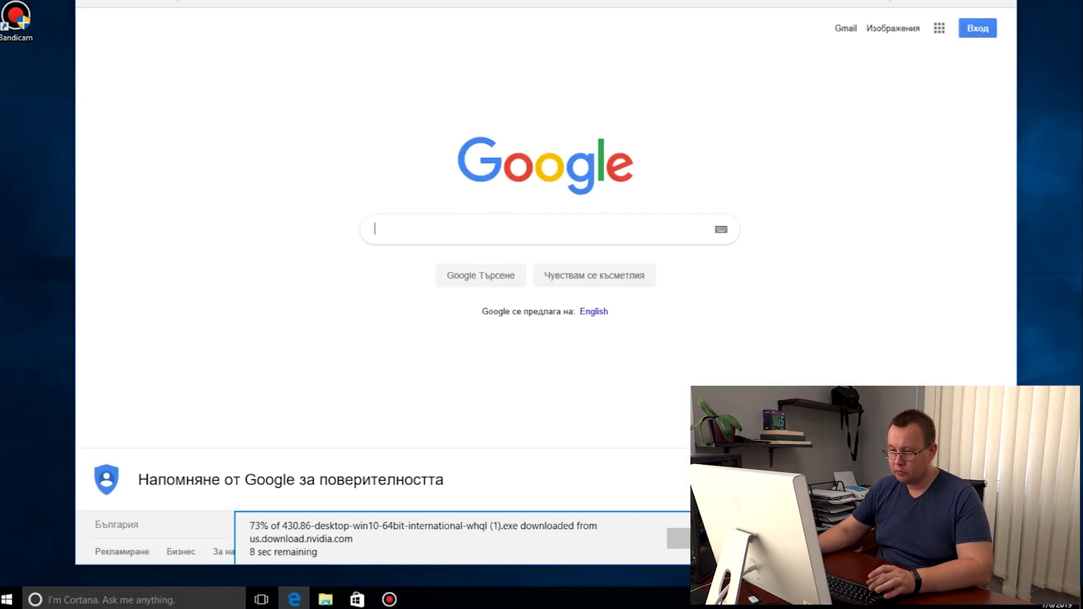
type("msi afterburner")
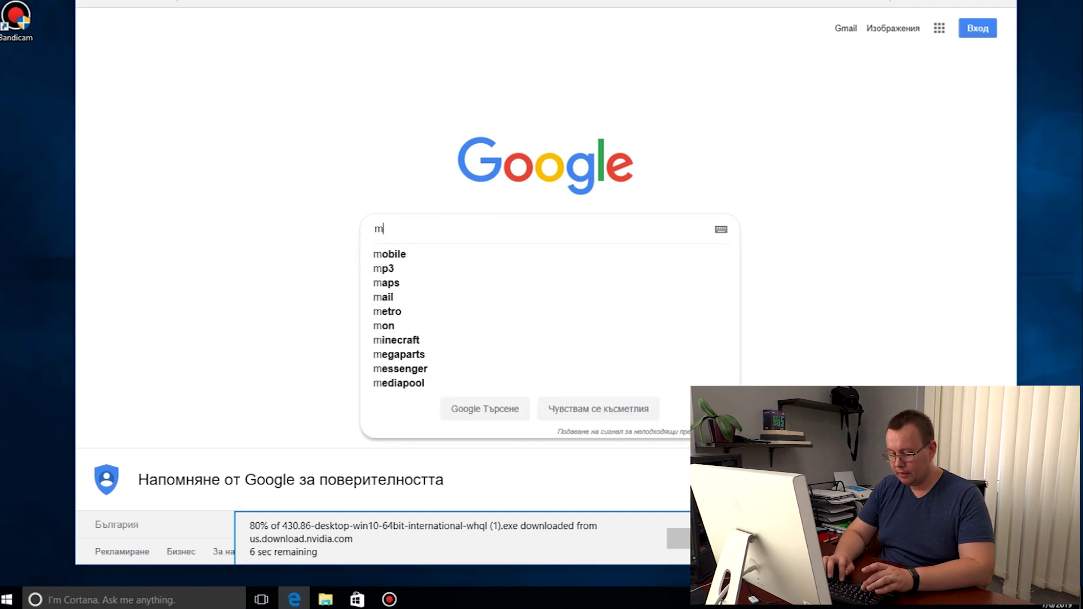
key("Return")
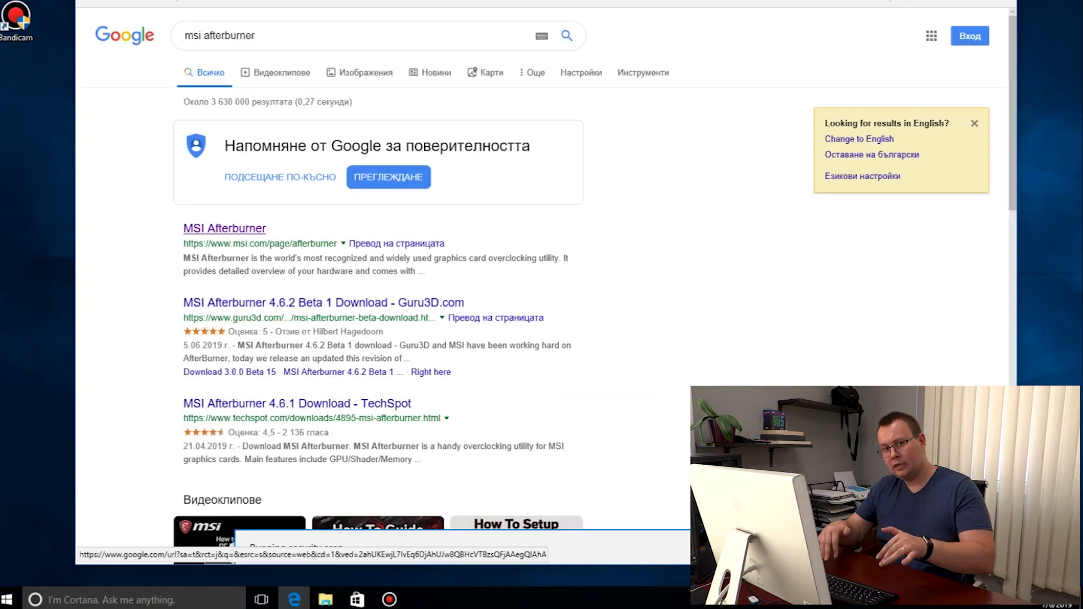
left_click(224, 228)
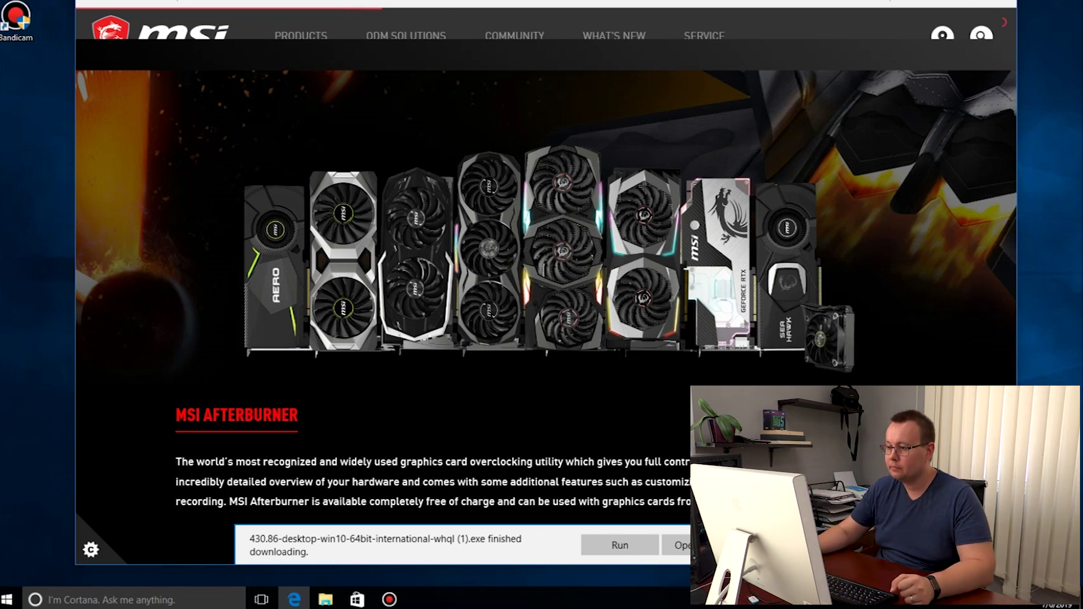
scroll(546, 226, "down", 5)
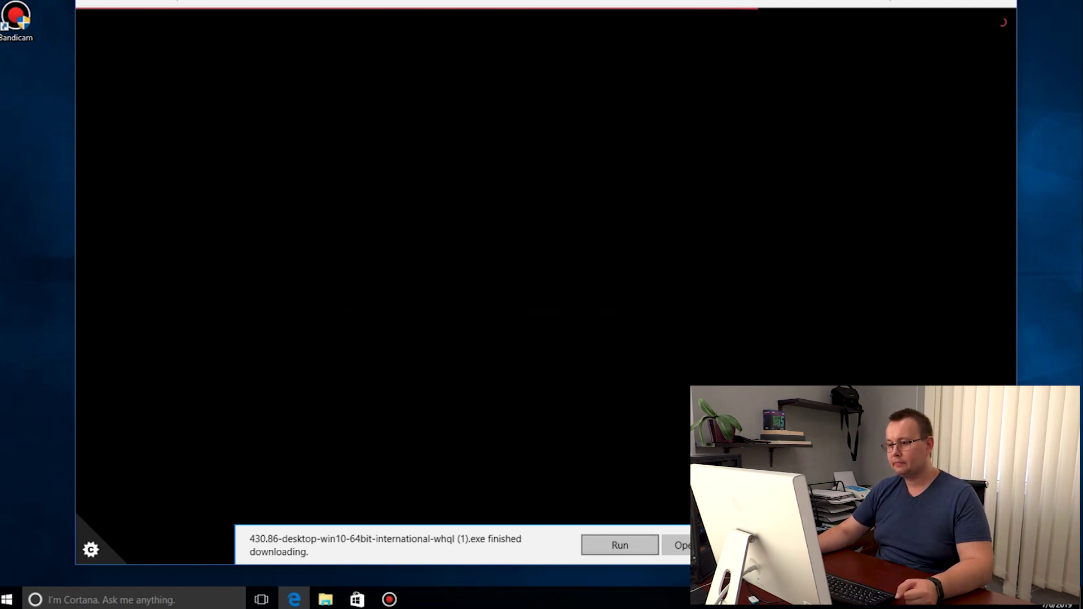
Run the NVIDIA 430.86 driver installer and extract it to the default folder.
left_click(619, 545)
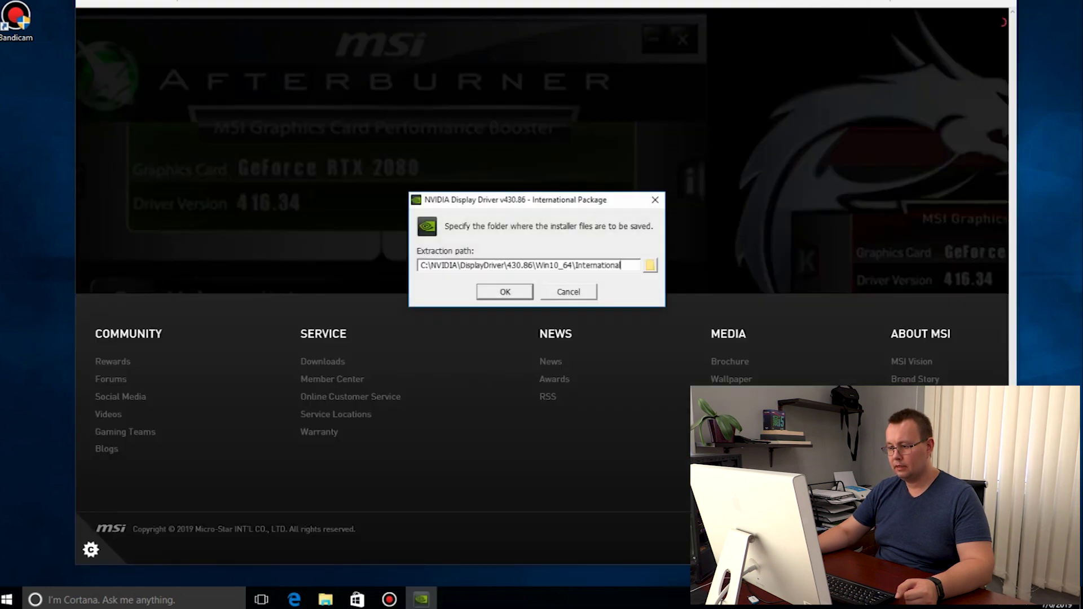
key("Return")
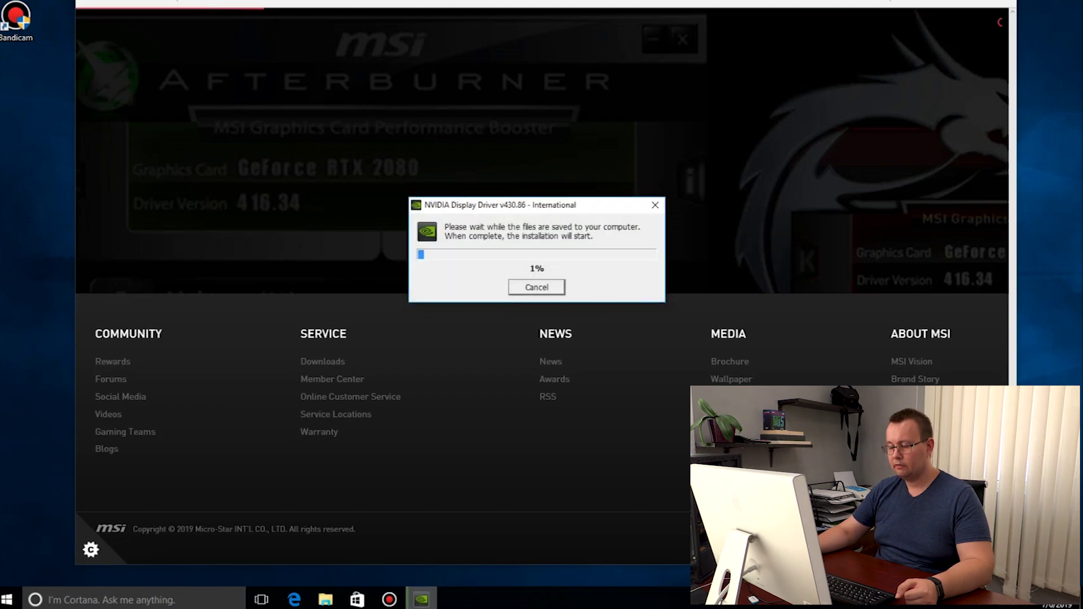
left_click_drag(542, 208, 136, 86)
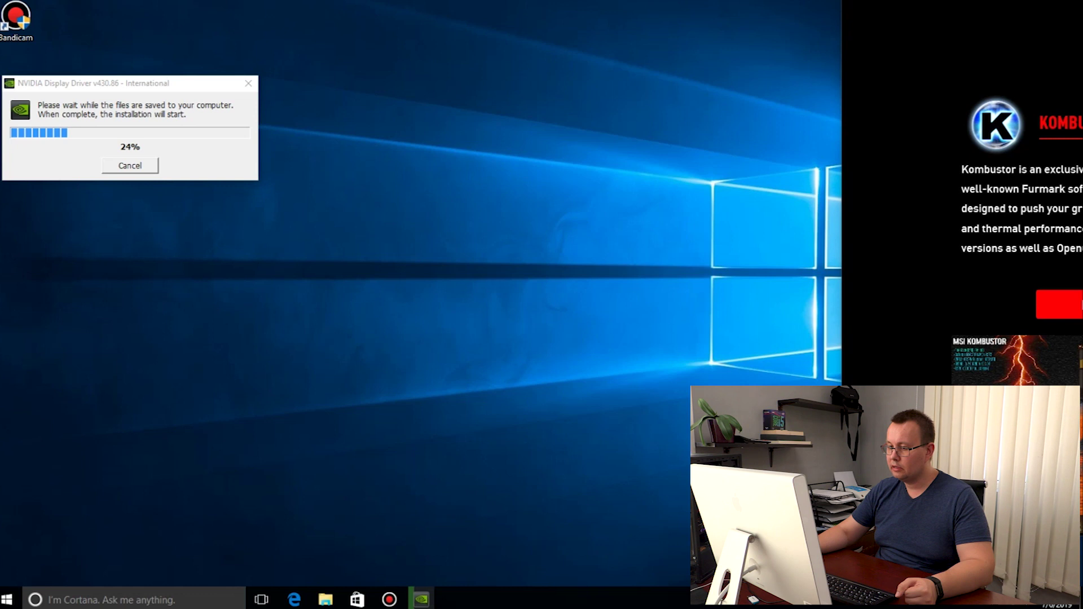
Return to the Afterburner page and open the downloaded MSI Afterburner zip.
key("alt+Tab")
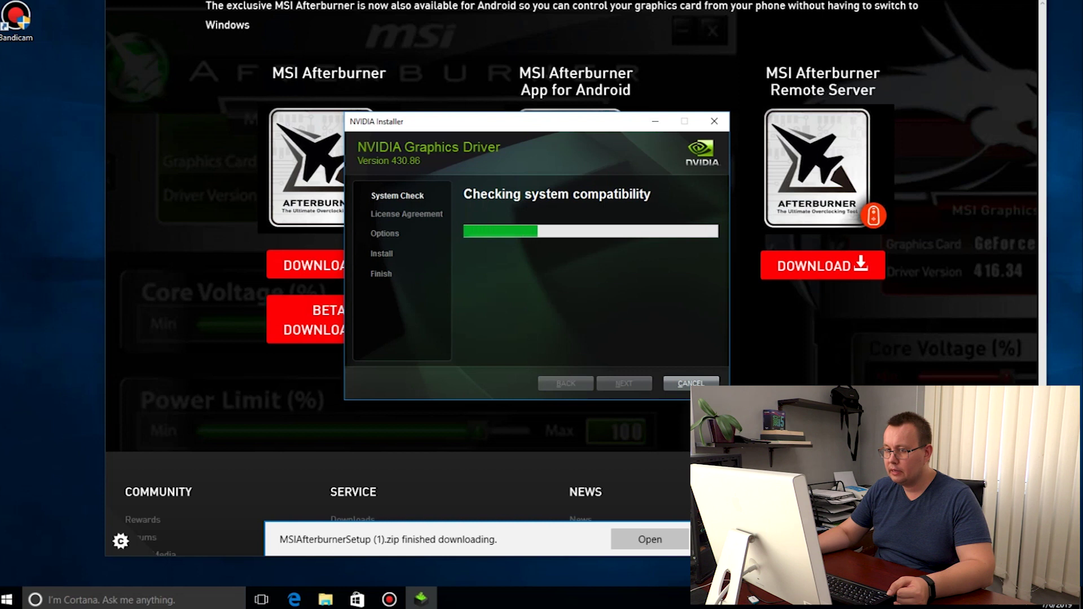
left_click_drag(512, 127, 161, 76)
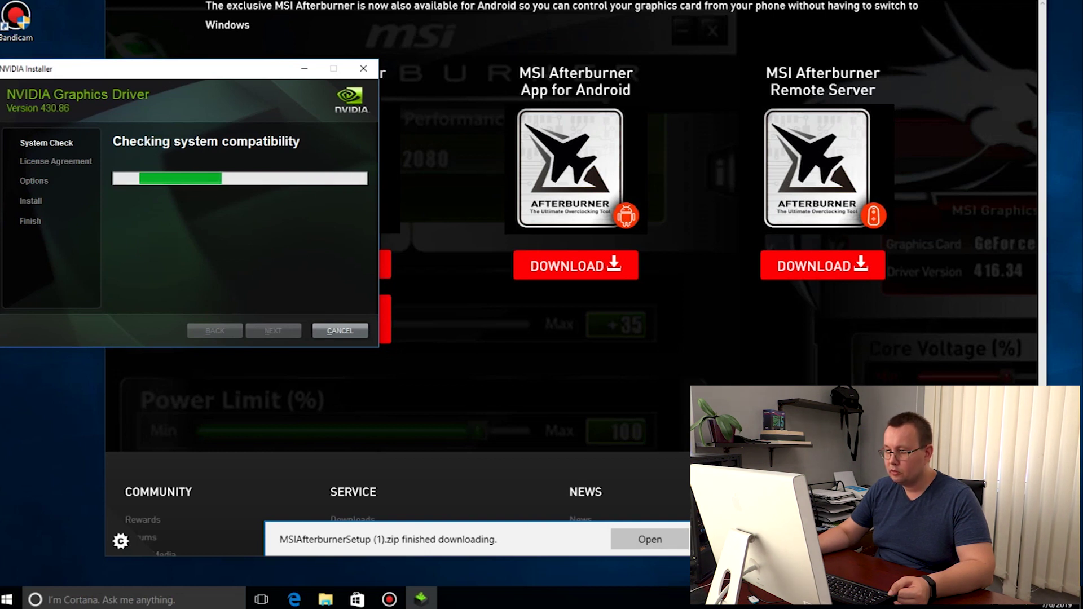
left_click(650, 539)
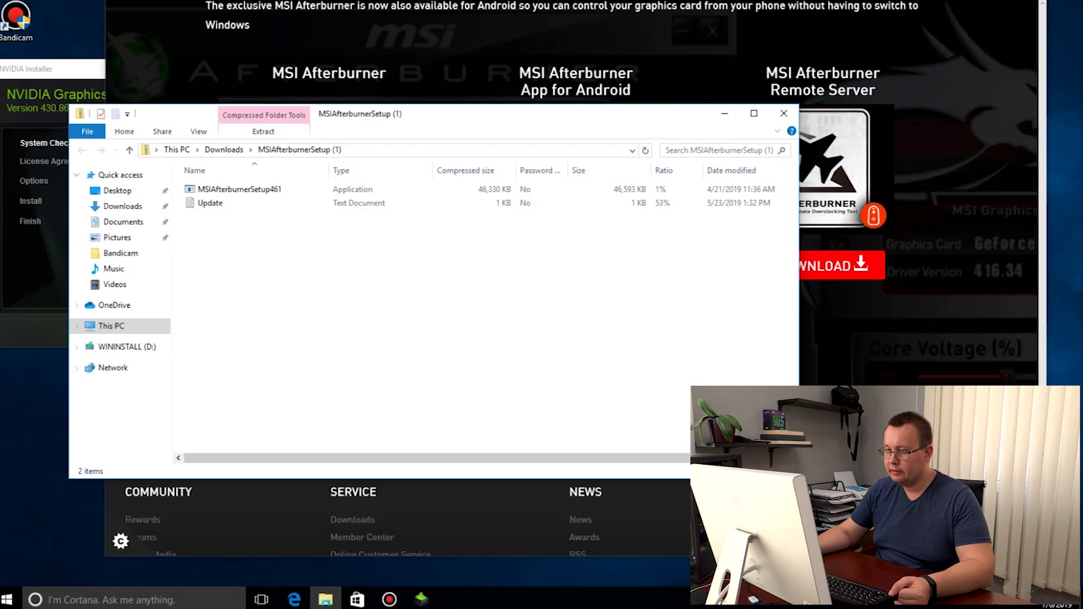
Run MSIAfterburnerSetup461 in English, accept the licence, and install with default components and folders.
double_click(240, 189)
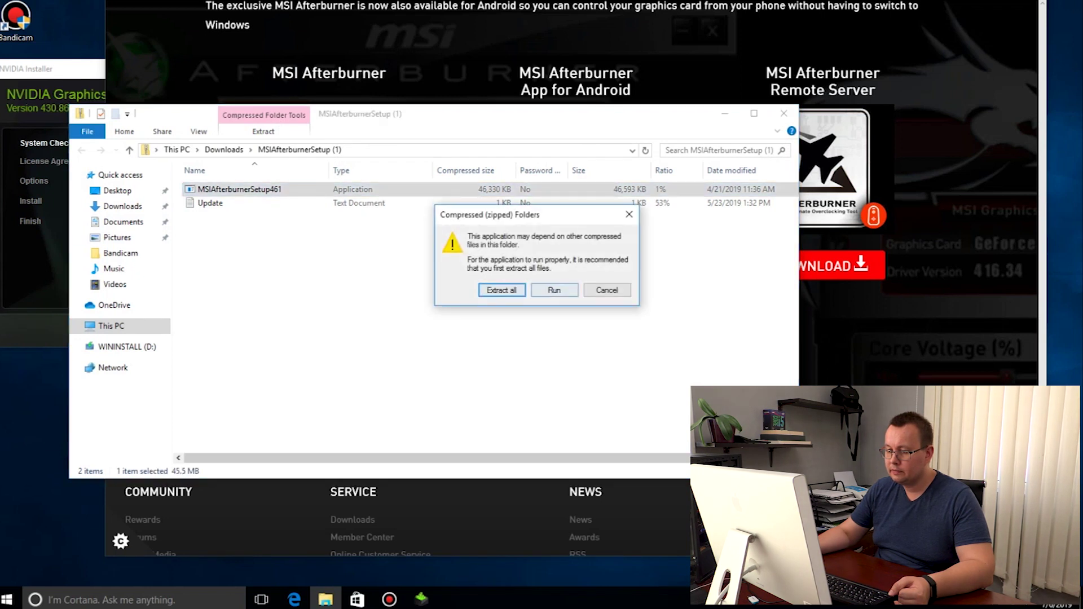
left_click(553, 290)
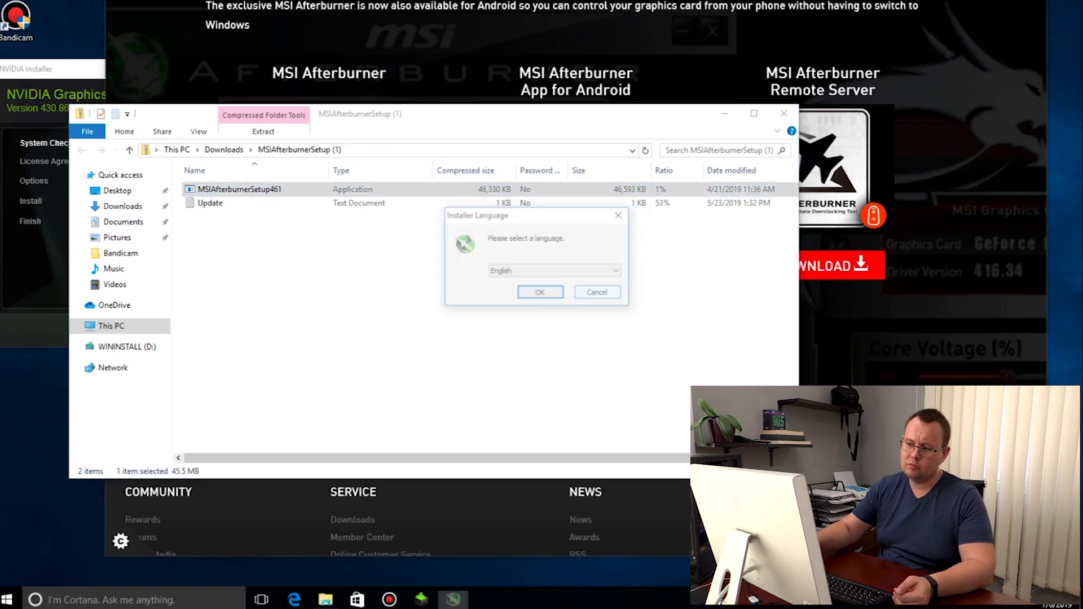
key("Return")
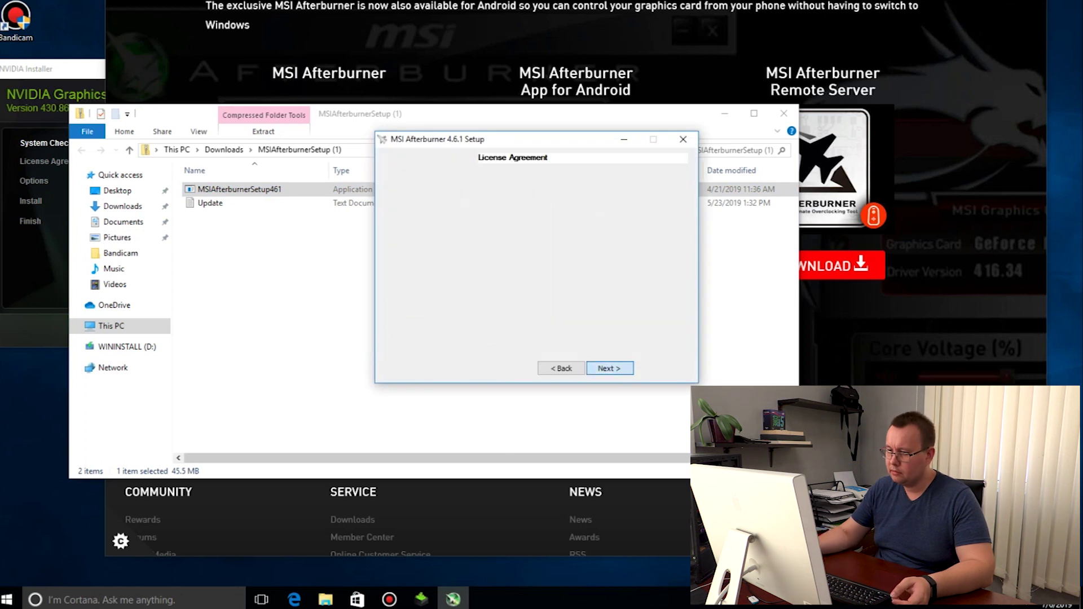
left_click(394, 327)
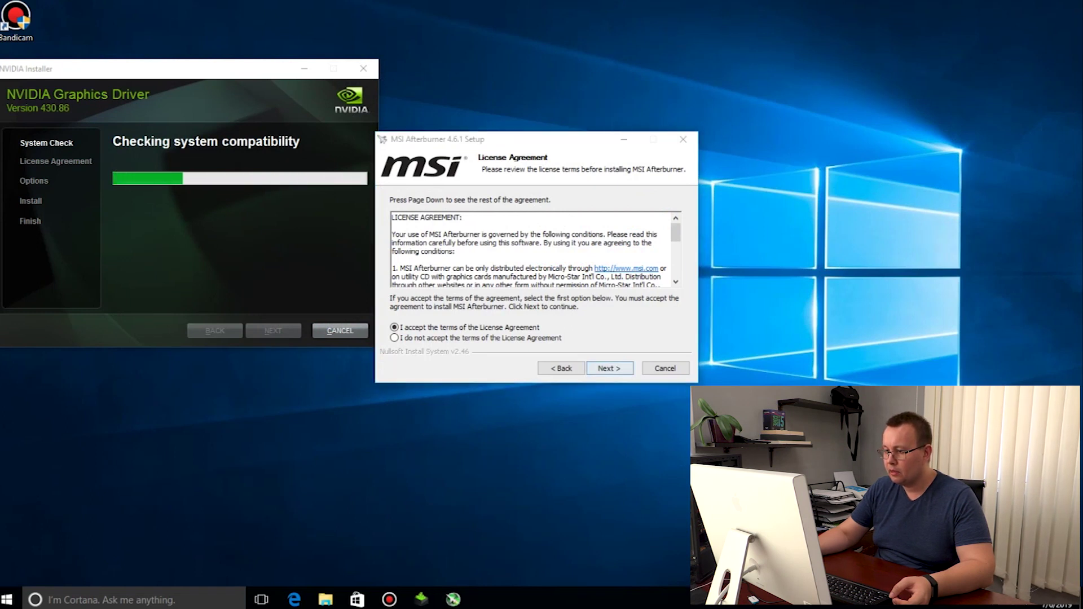
key("Return")
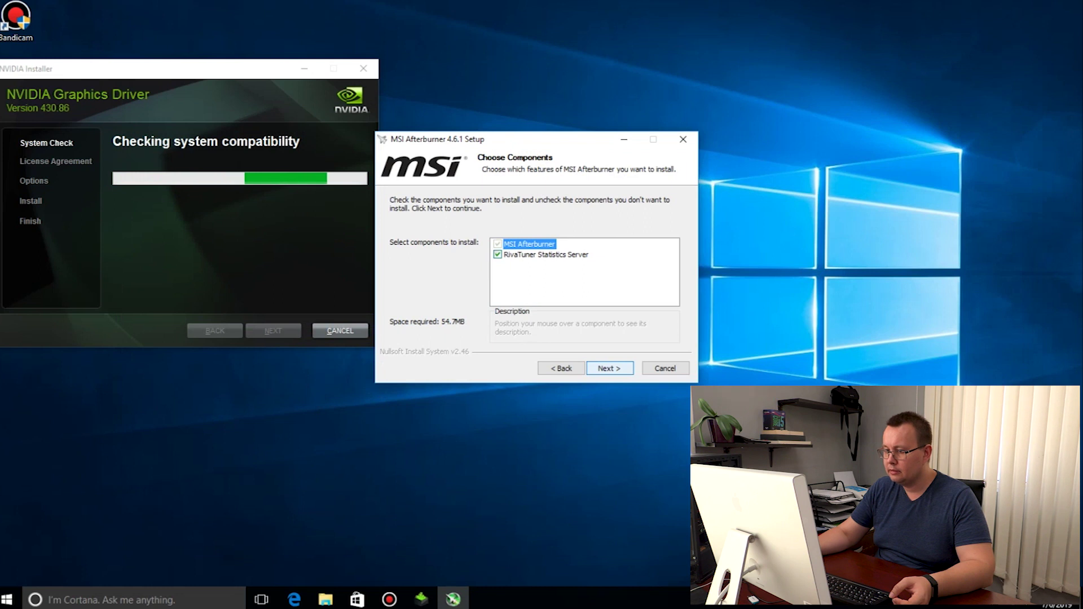
key("Return")
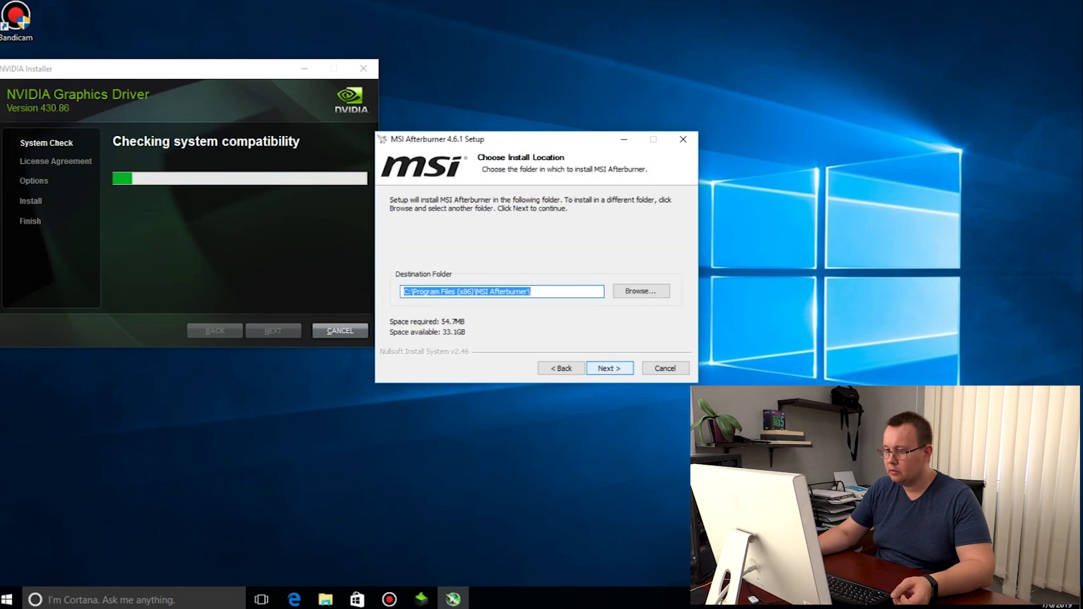
key("Return")
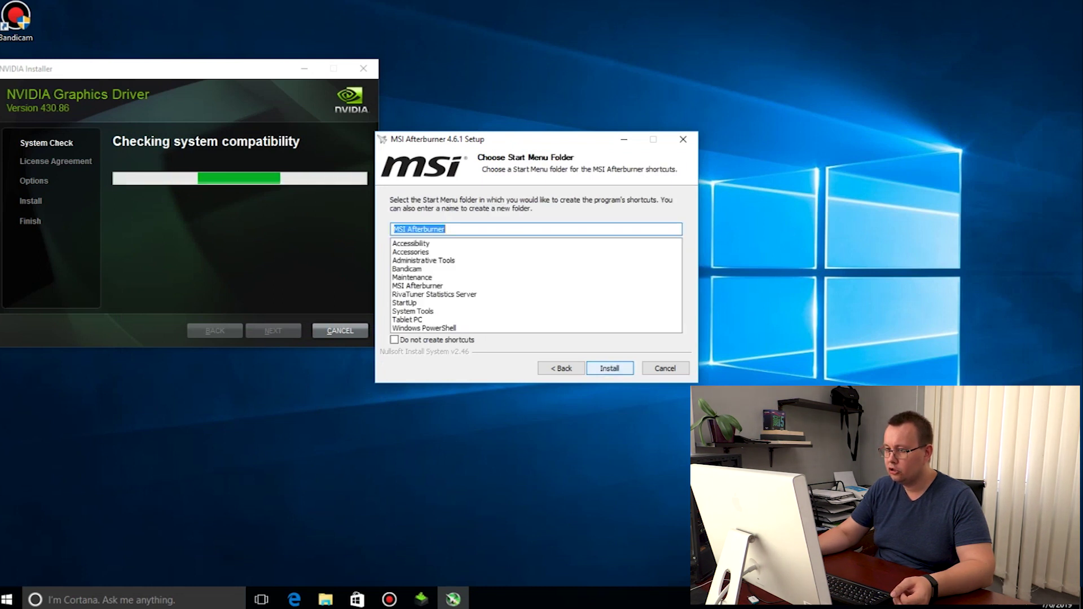
key("Return")
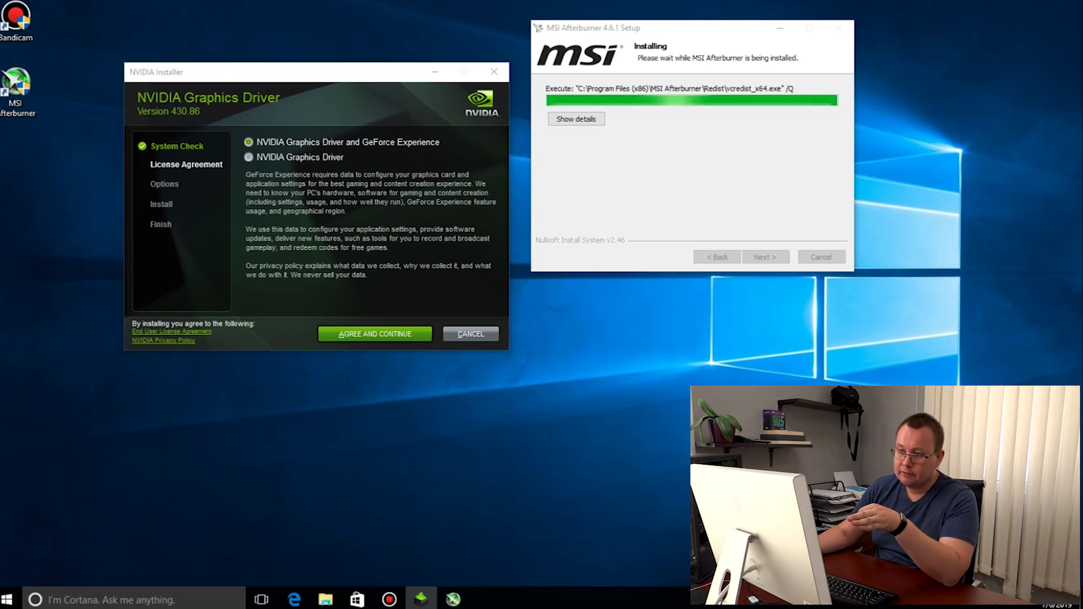
Start an Express NVIDIA graphics-driver-only install, and finish Afterburner setup without the readme.
left_click(248, 157)
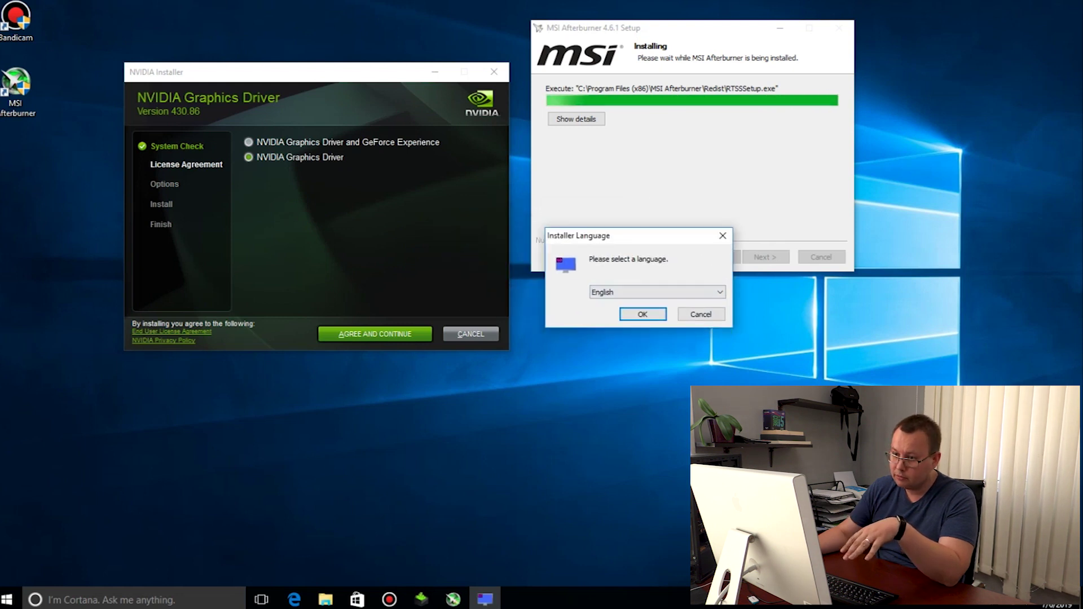
key("Return")
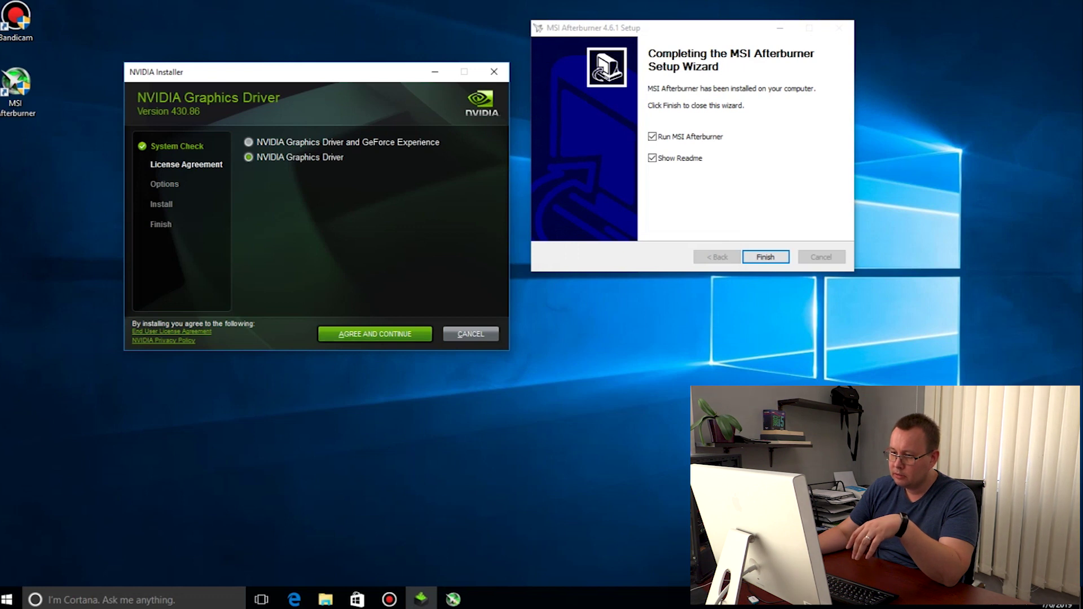
key("Return")
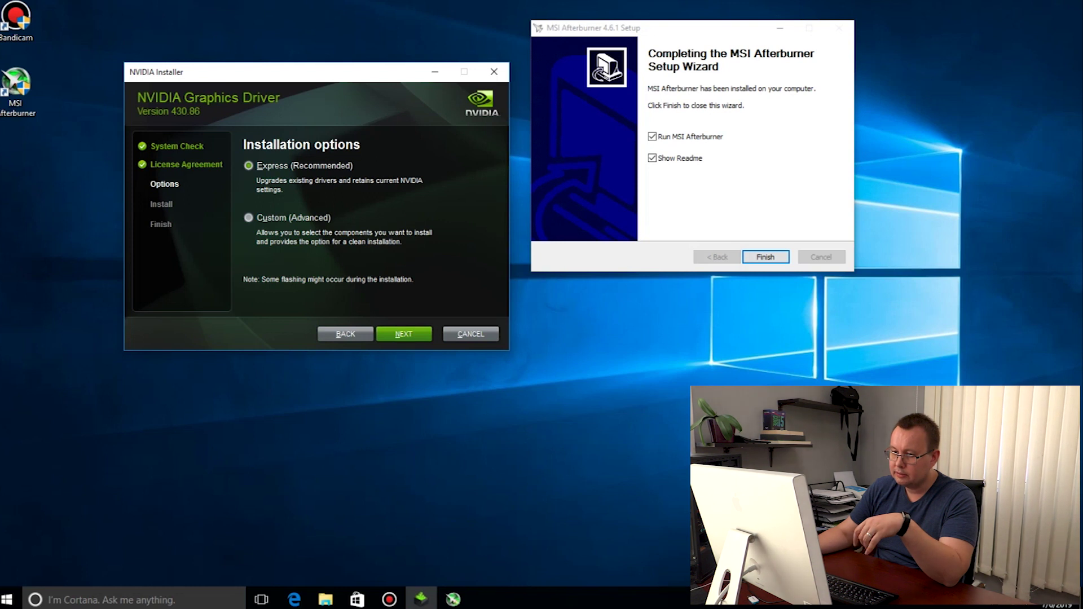
key("Return")
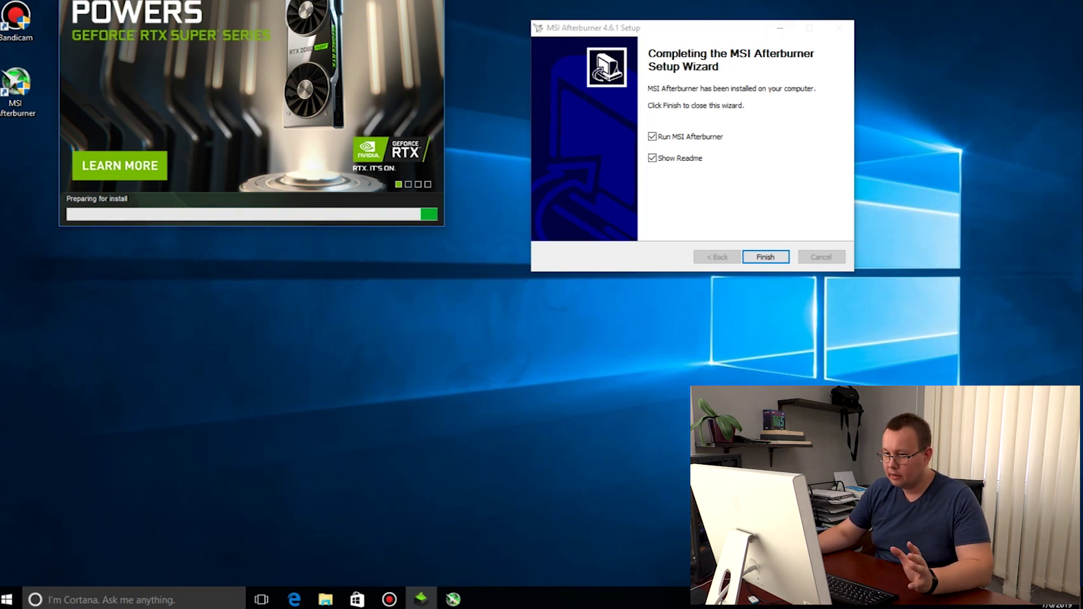
left_click(652, 158)
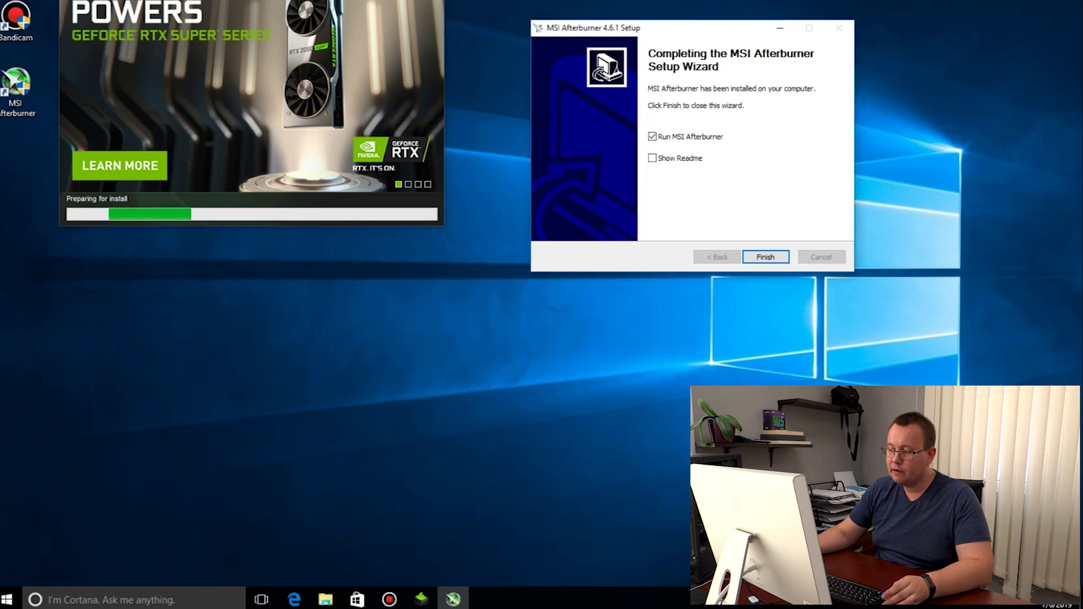
left_click(766, 256)
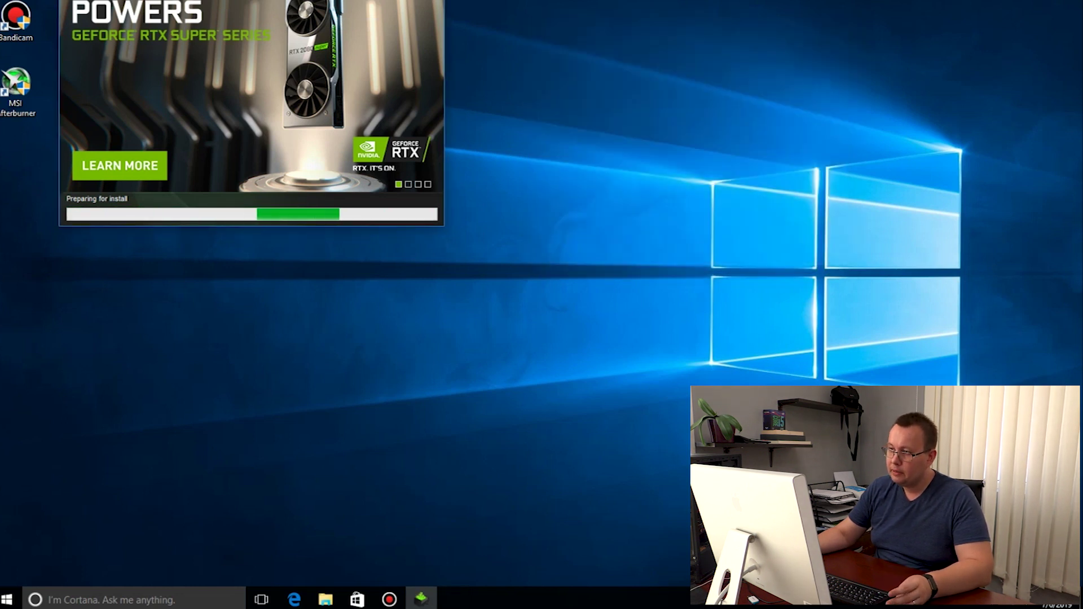
Launch MSI Afterburner from the desktop and drag its window to mid-screen.
double_click(16, 89)
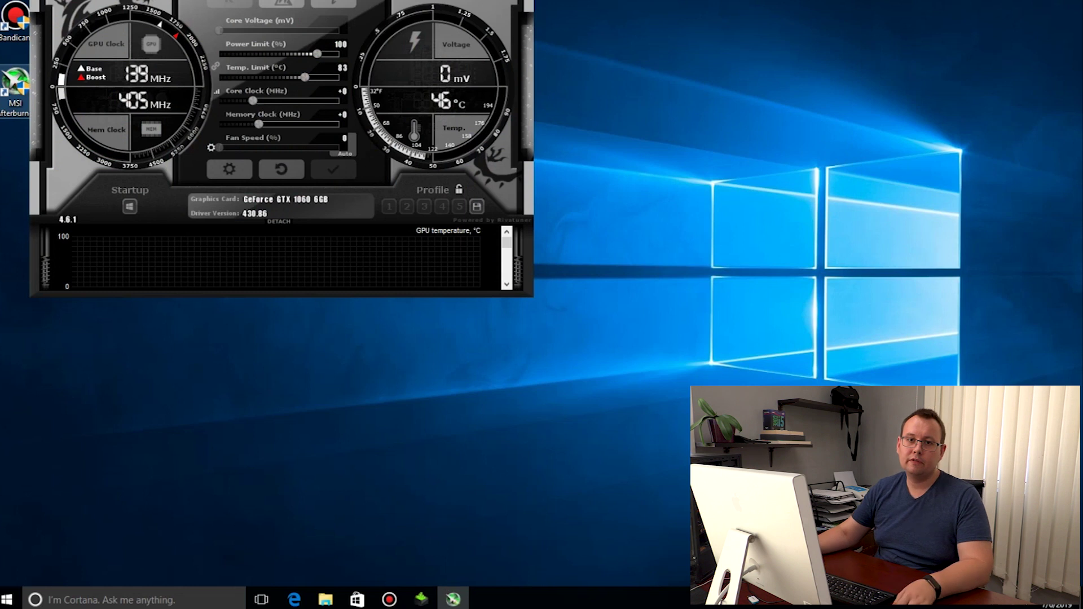
left_click_drag(398, 130, 792, 211)
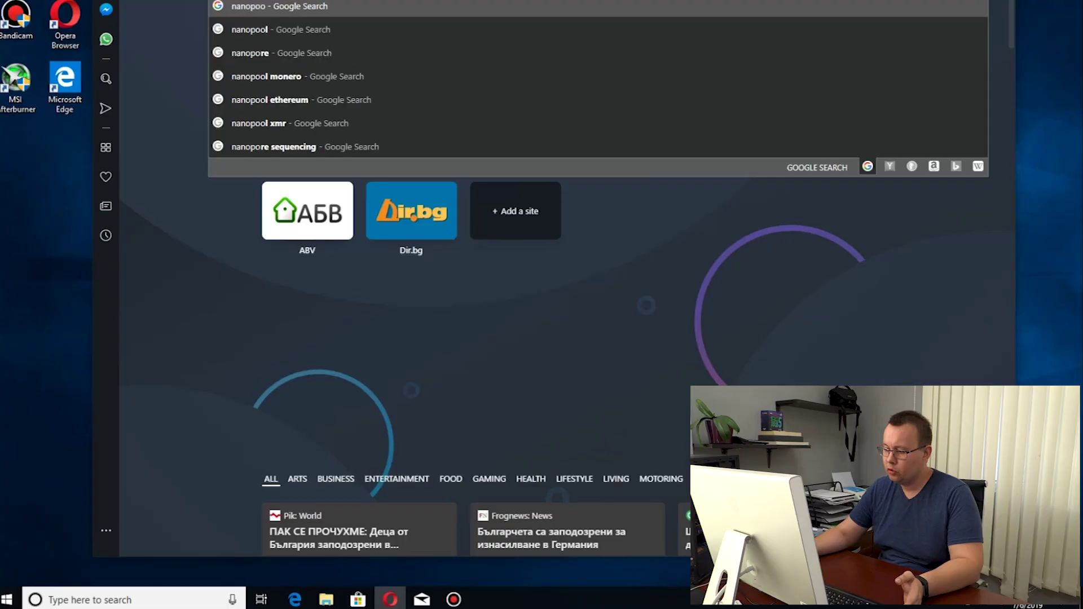
Search Google for nanopool and open the Nanopool website from the results.
type("l")
key("Escape")
key("Return")
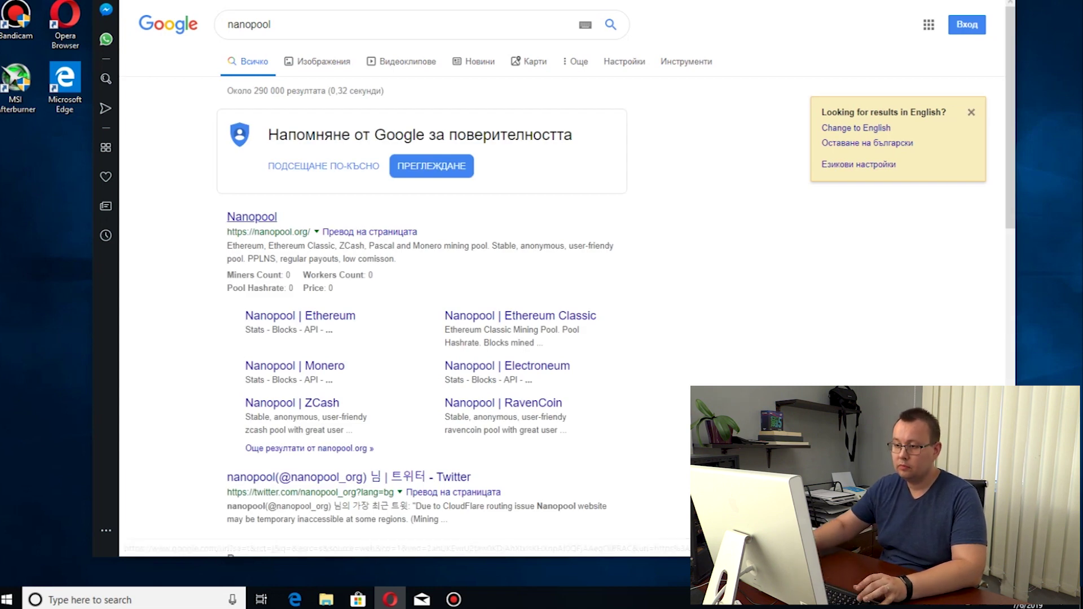
left_click(252, 217)
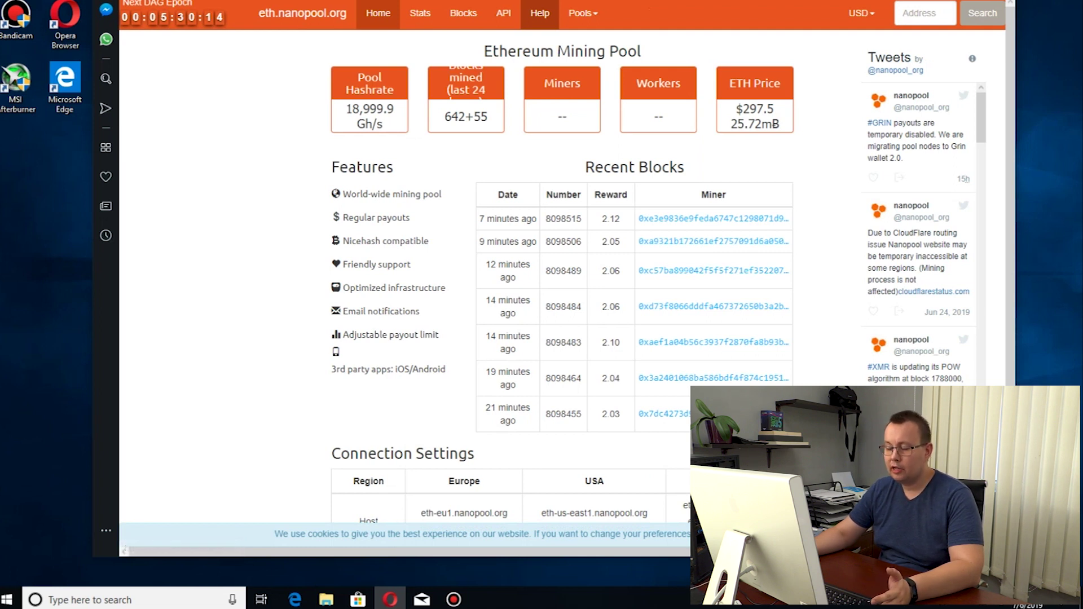
Go back to the Nanopool main page.
key("alt+Left")
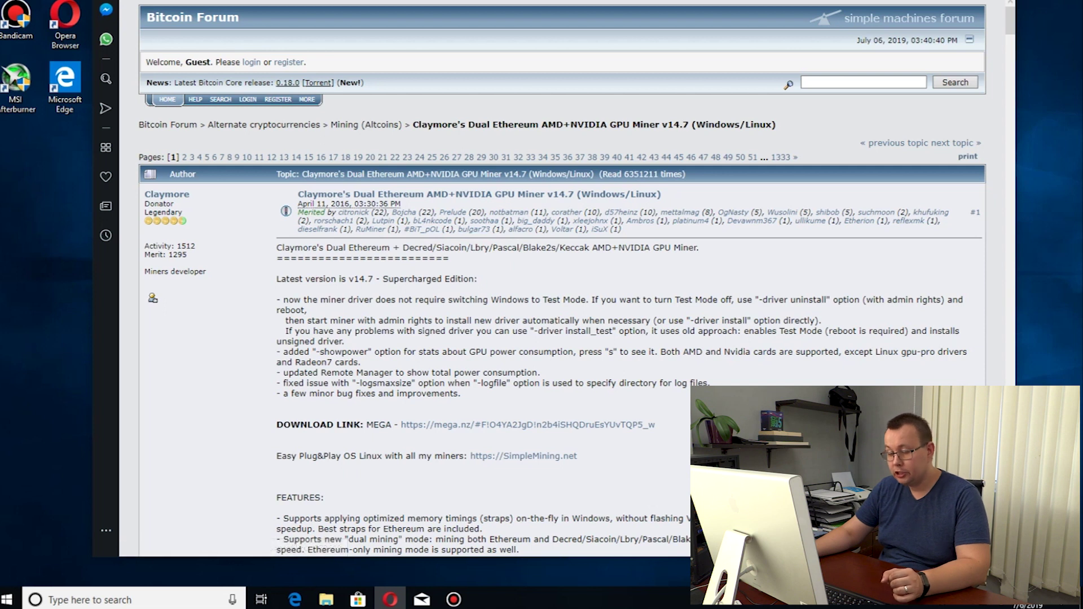
Open the MEGA folder of Claymore miner downloads and pick the newest 11.5 MB ZIP.
scroll(561, 282, "down", 3)
scroll(561, 282, "up", 1)
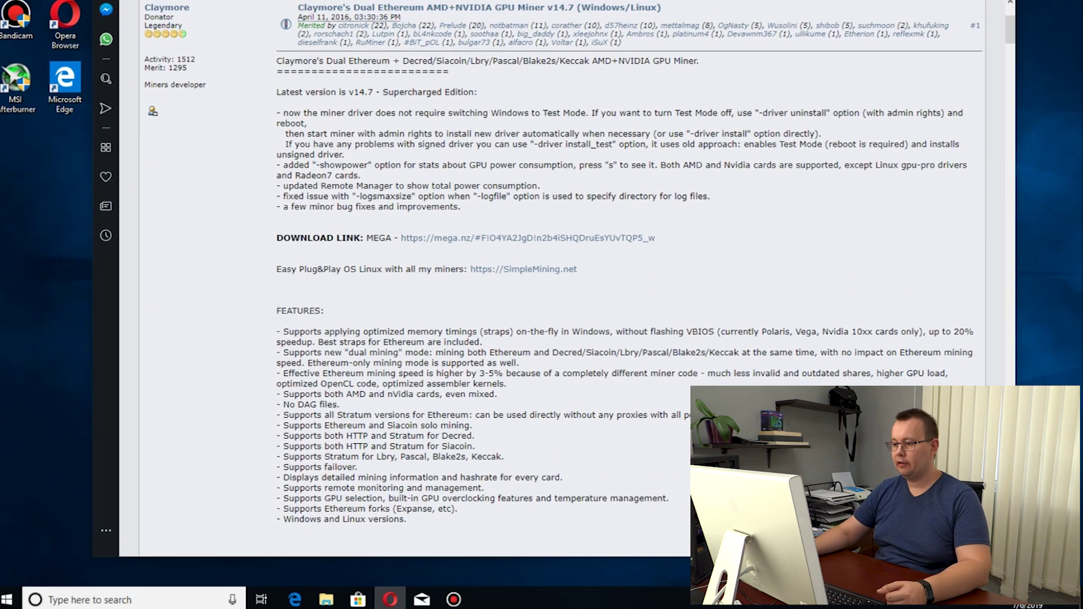
left_click(527, 294)
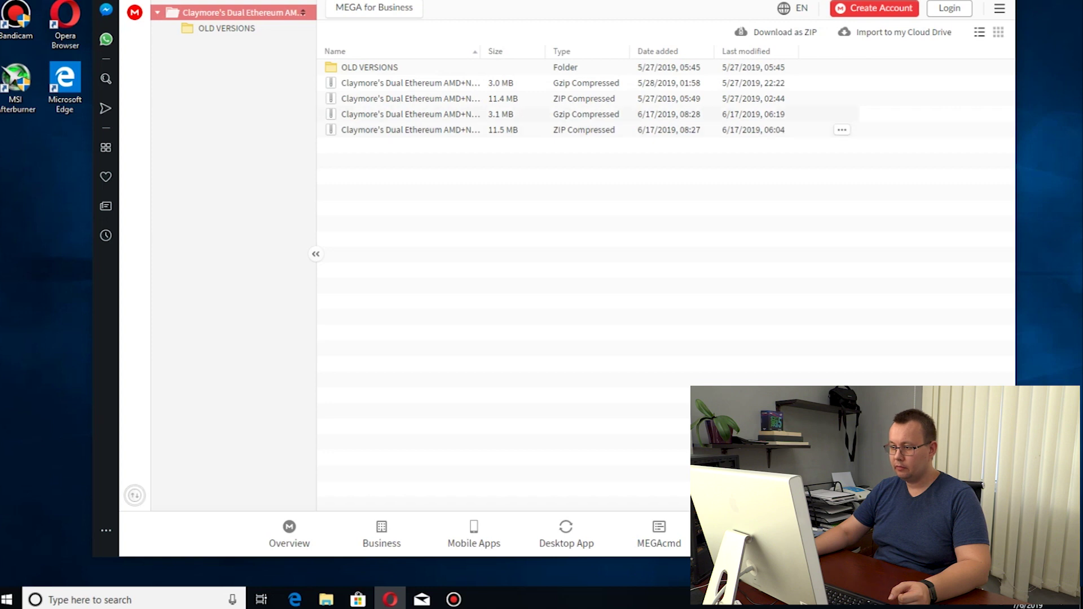
left_click(801, 130)
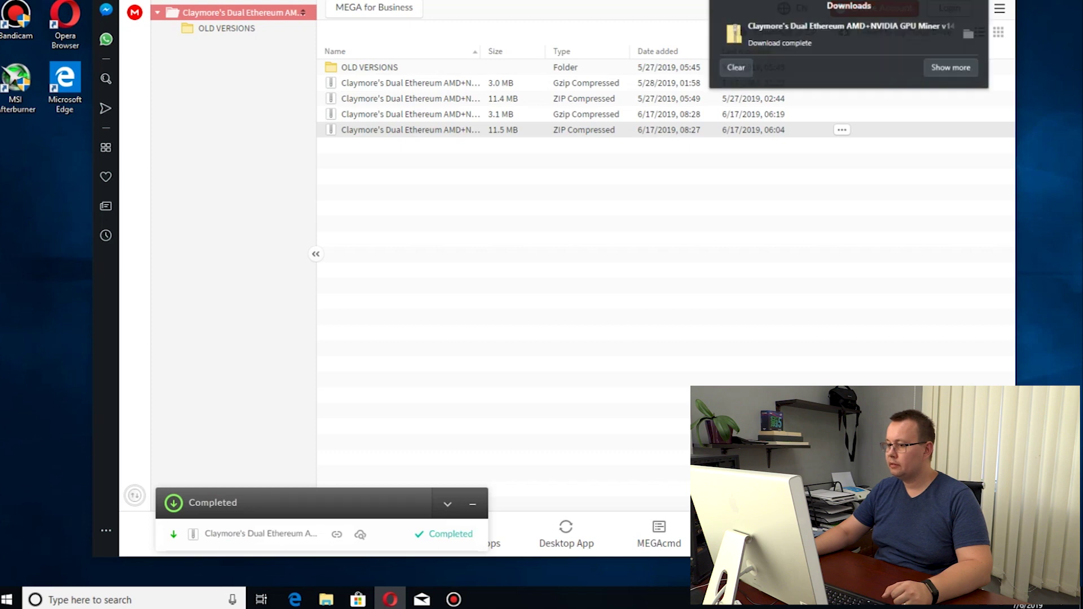
Extract the downloaded miner ZIP to the desktop and open the extracted Claymore v14.7 folder.
left_click(968, 34)
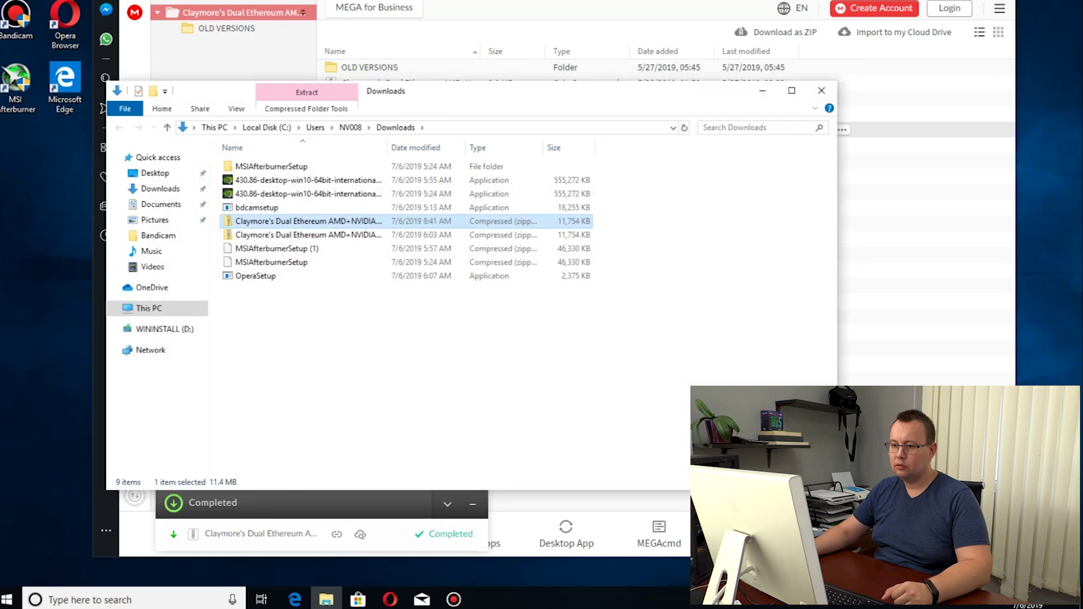
key("Return")
left_click(230, 145)
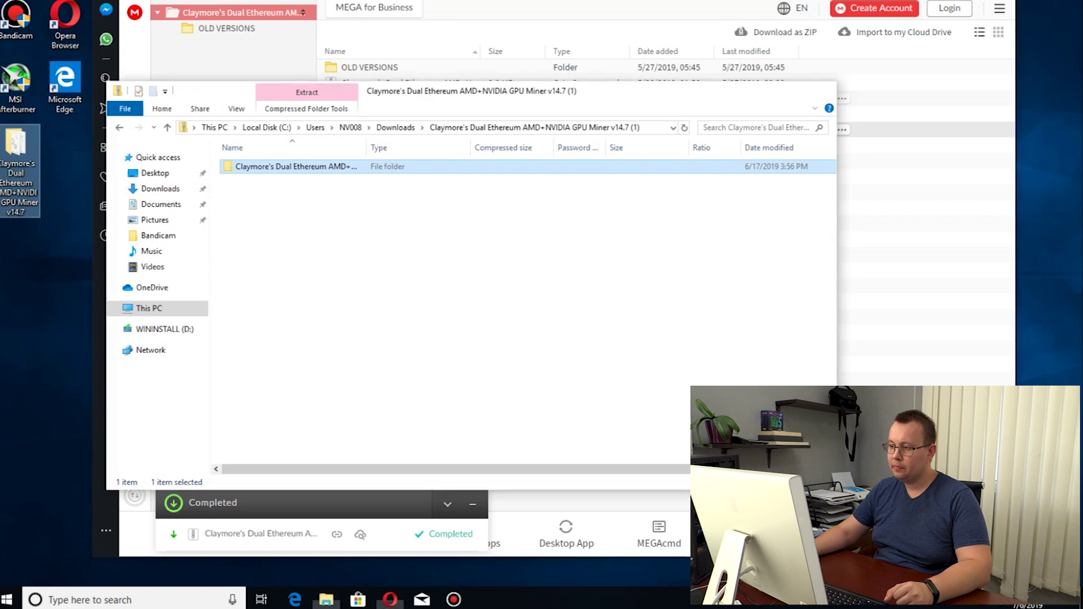
left_click(822, 92)
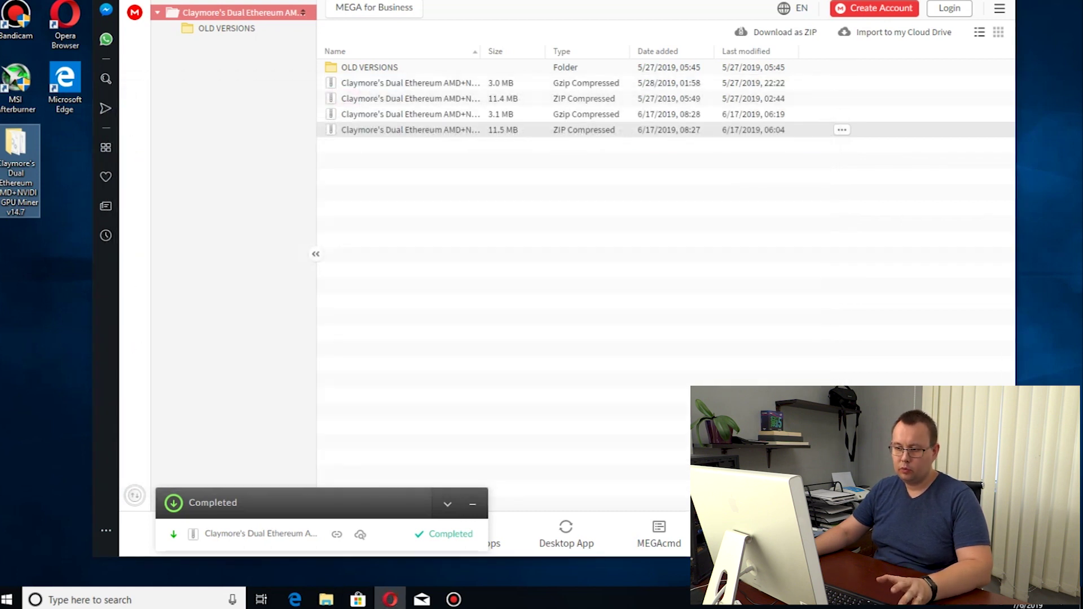
key("Return")
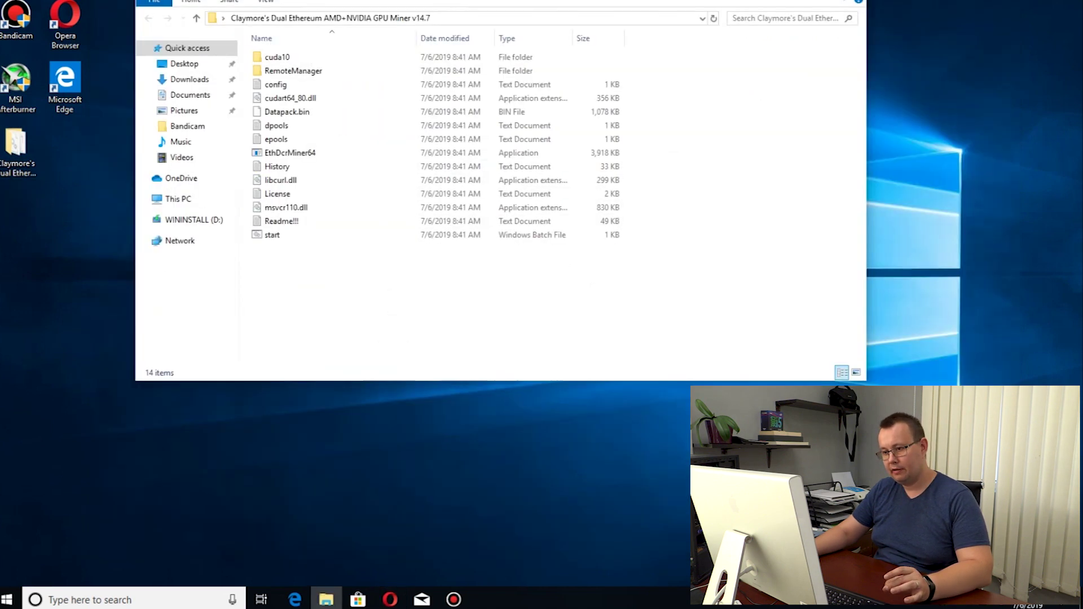
Open start.bat for editing in Notepad.
left_click(272, 235)
right_click(287, 234)
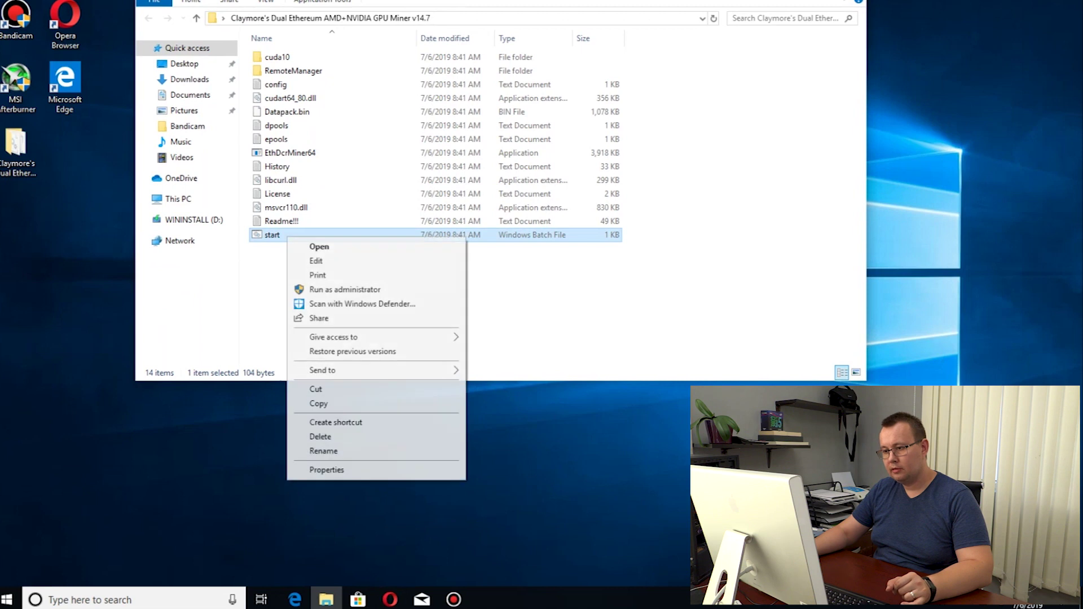
left_click(316, 261)
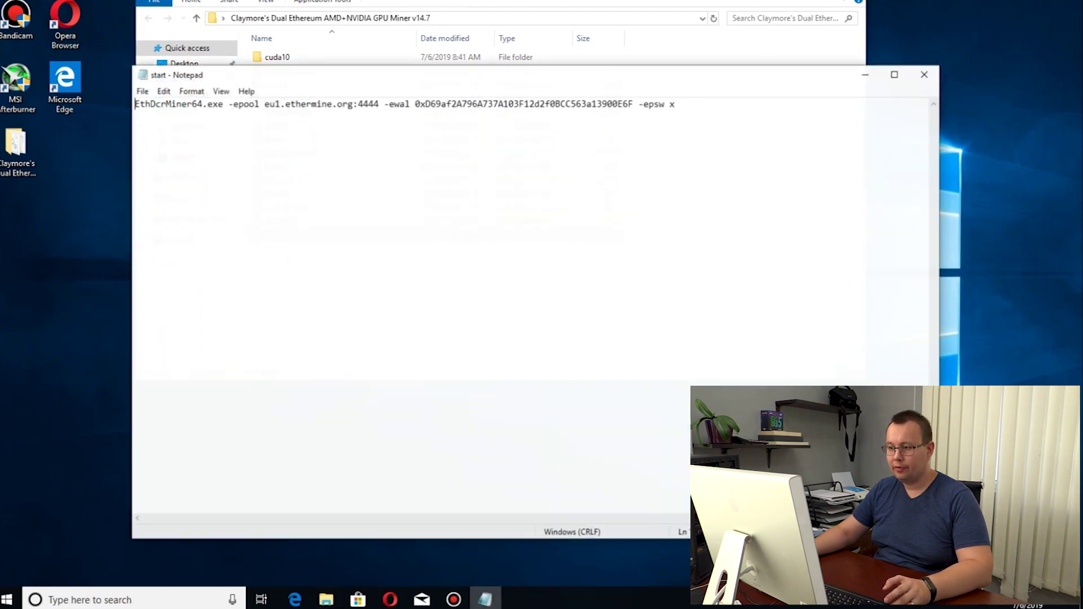
left_click_drag(347, 80, 285, 91)
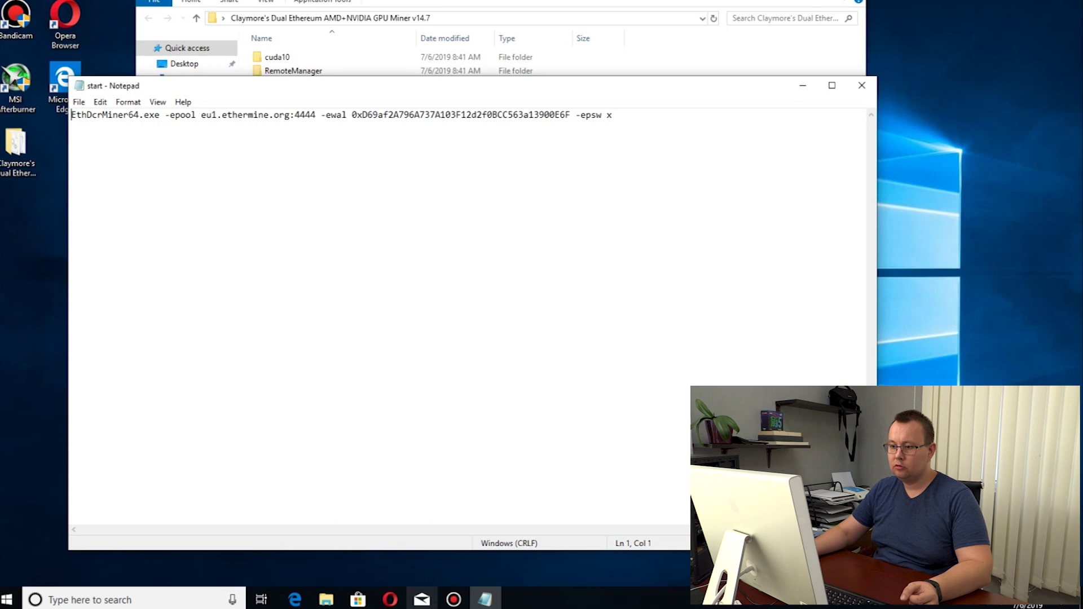
Replace the ethermine pool address with eth-eu1.nanopool.org:9999 copied from the Nanopool guide.
left_click(390, 599)
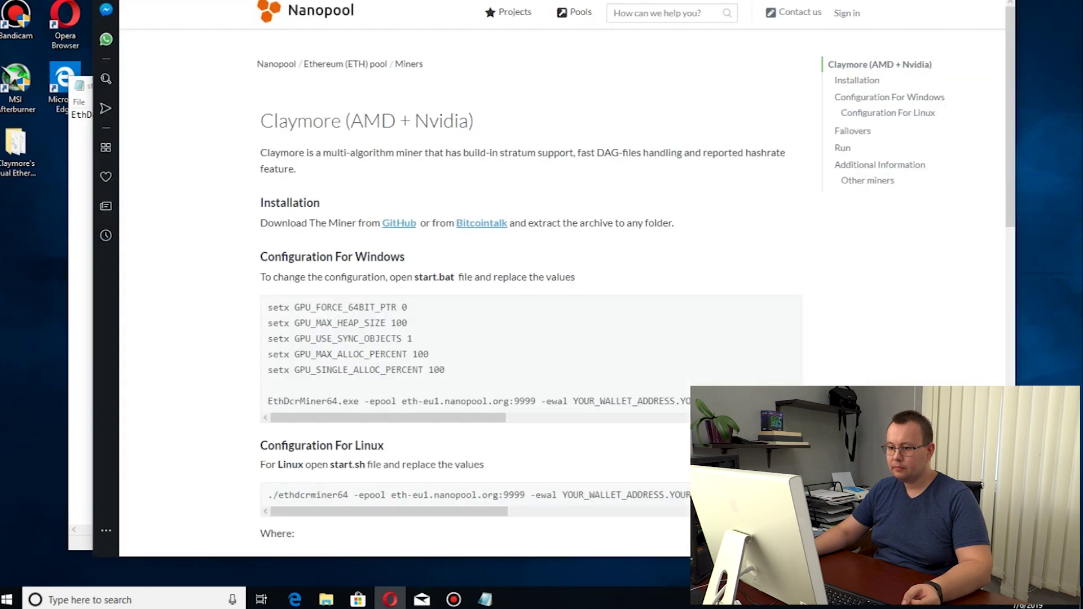
scroll(564, 282, "down", 2)
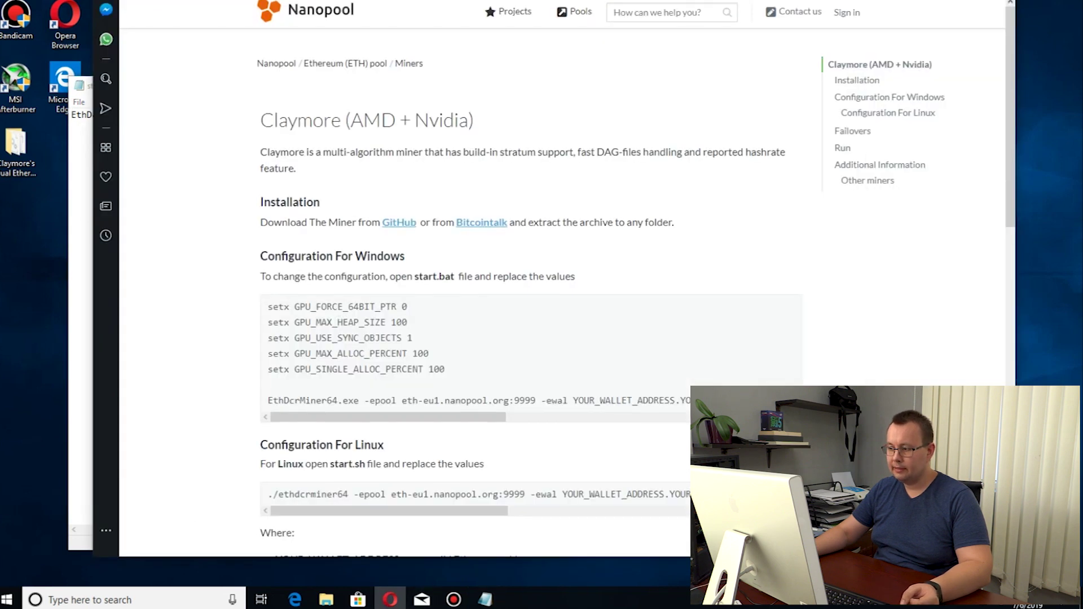
scroll(564, 282, "down", 2)
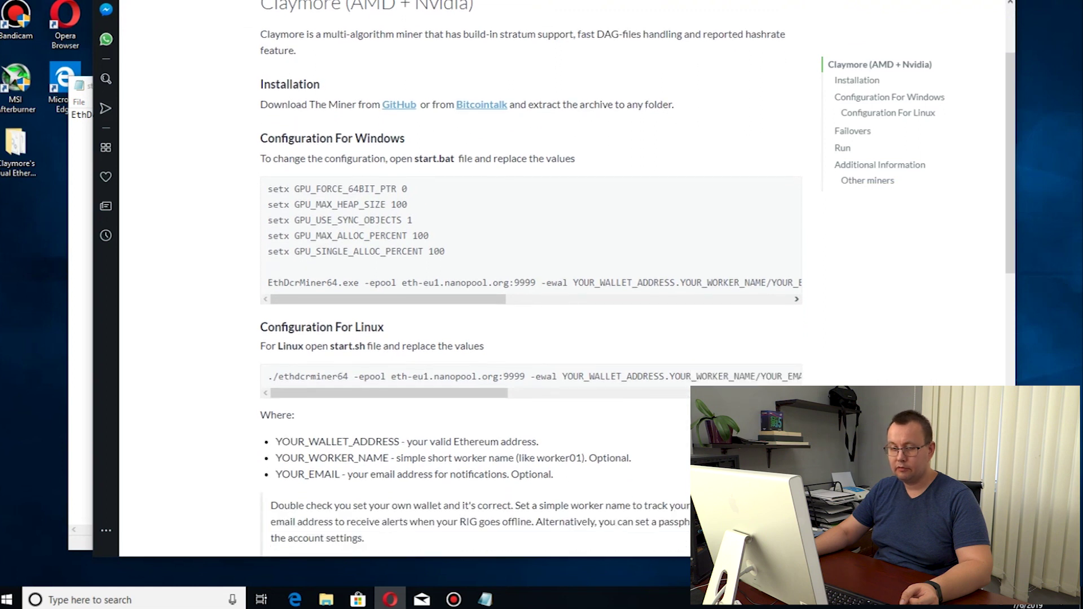
scroll(429, 225, "down", 1)
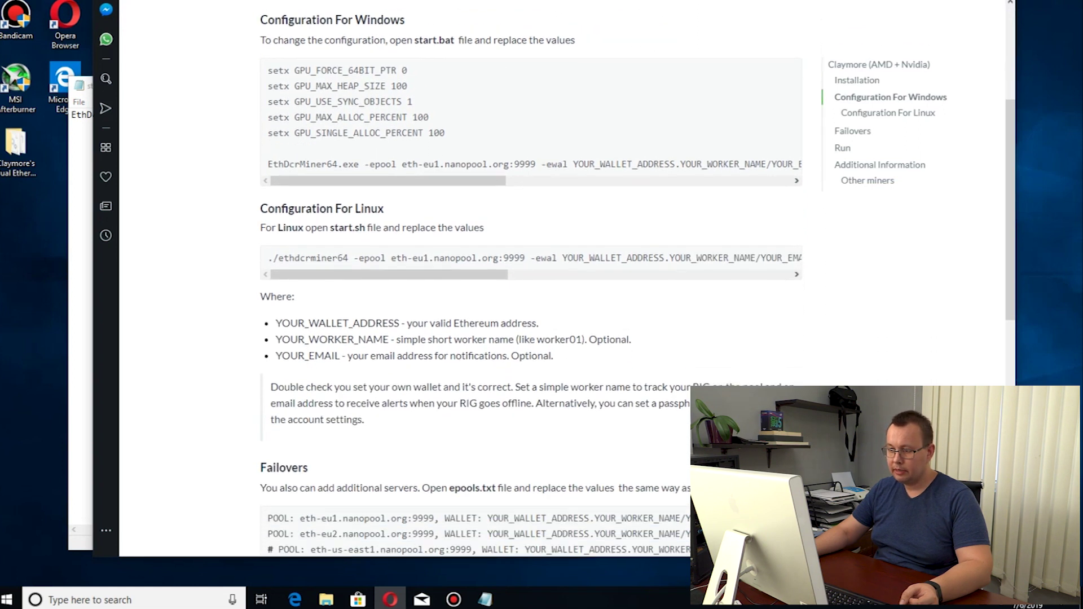
scroll(428, 226, "up", 1)
left_click_drag(401, 205, 535, 205)
key("ctrl+c")
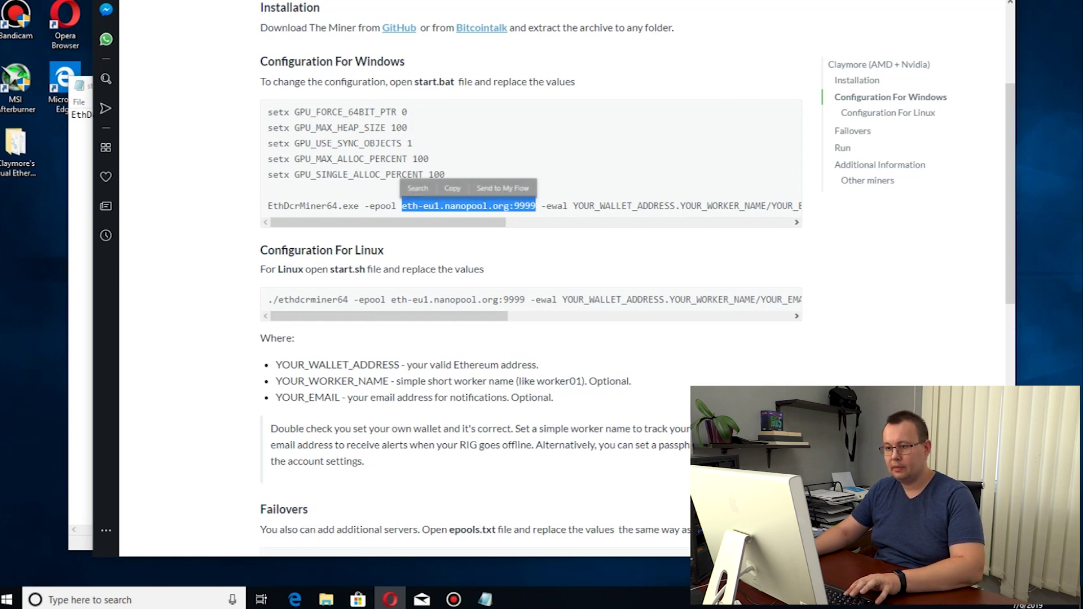
key("alt+Tab")
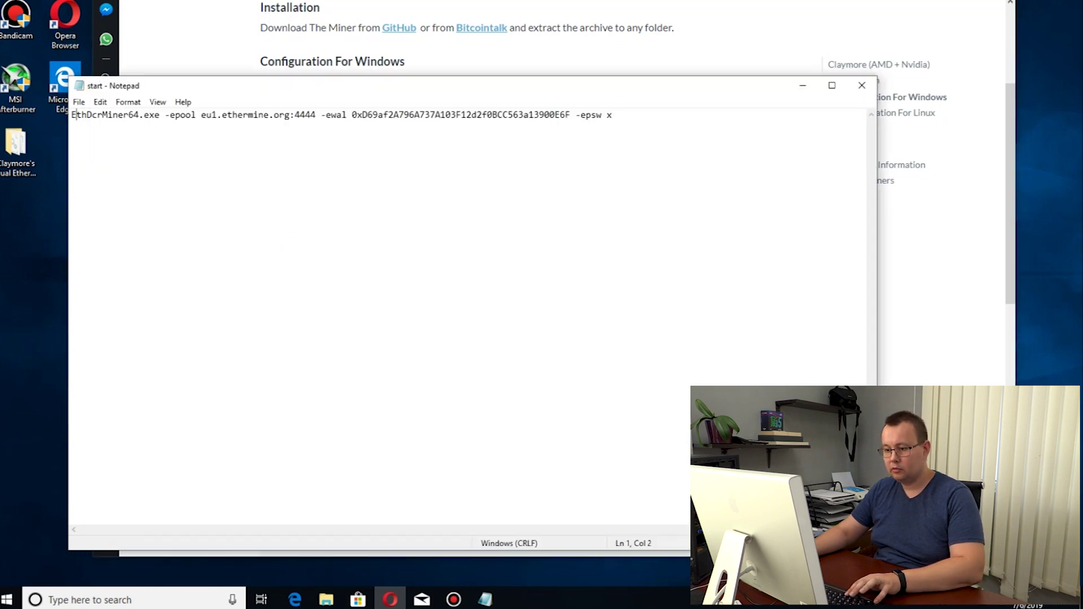
left_click_drag(201, 114, 289, 114)
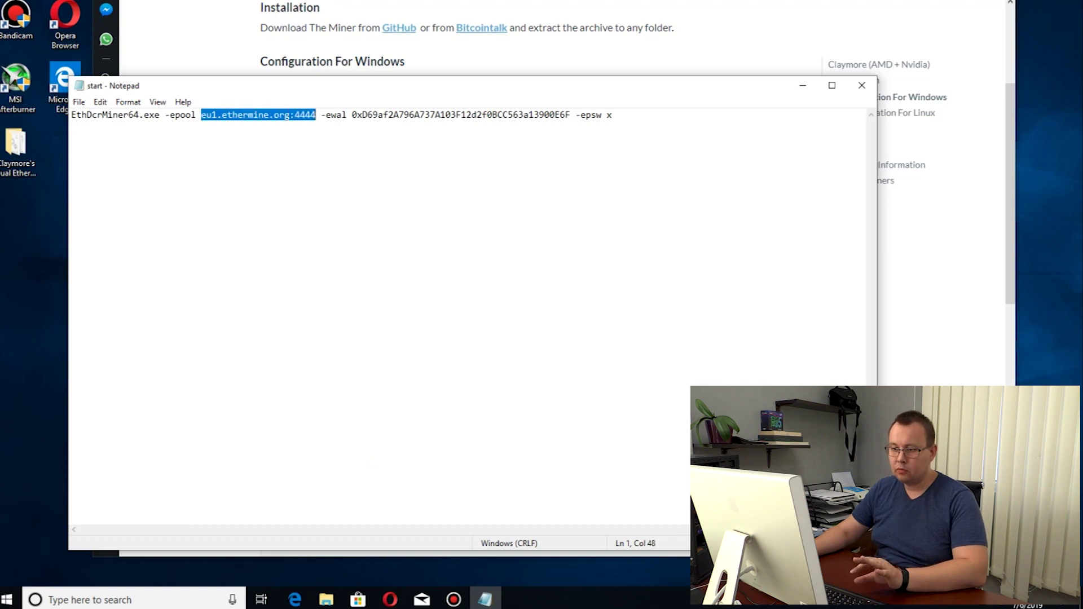
key("ctrl+v")
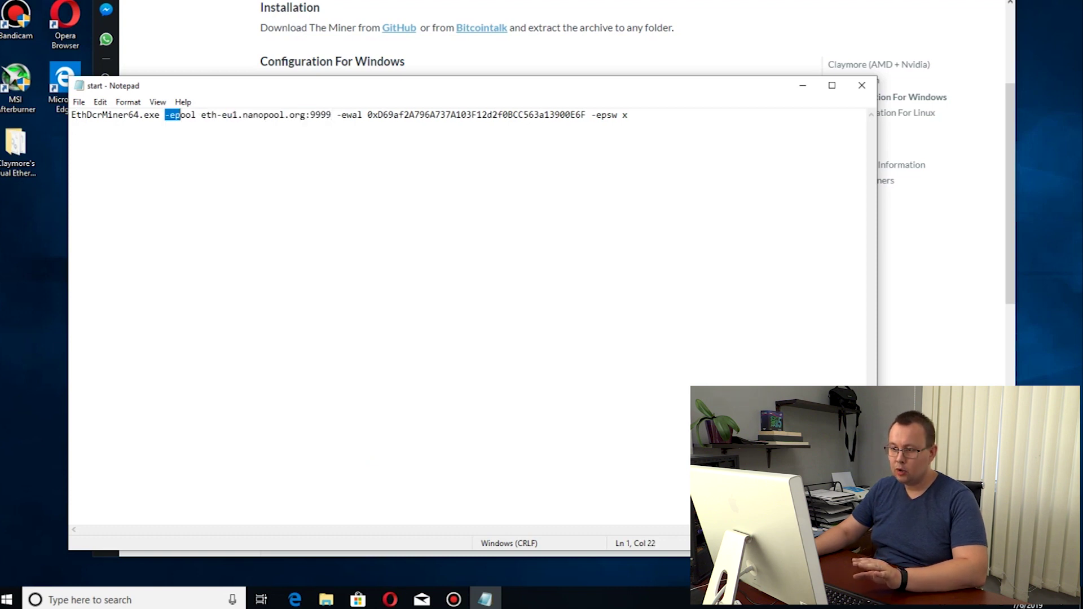
Fill the -ewal value with the wallet address, worker name and e-mail per the guide.
left_click_drag(341, 115, 346, 115)
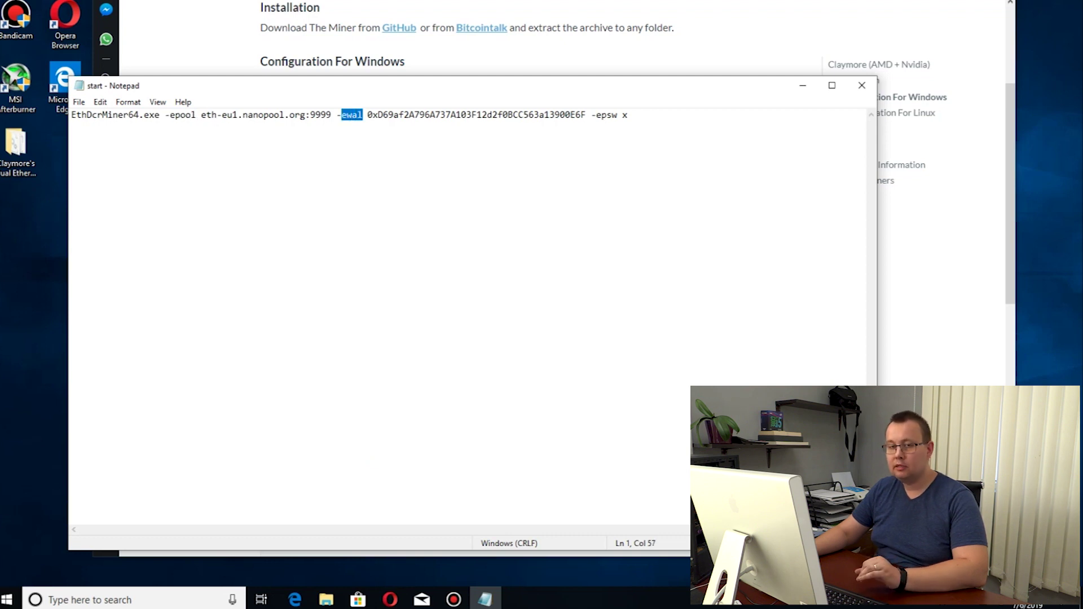
left_click(597, 114)
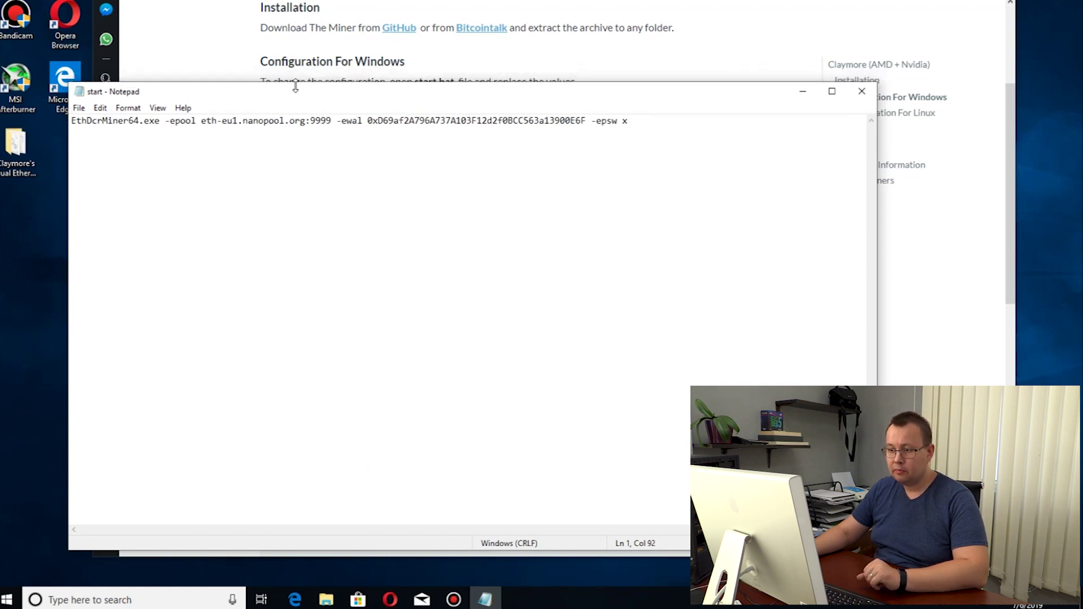
left_click_drag(324, 86, 294, 95)
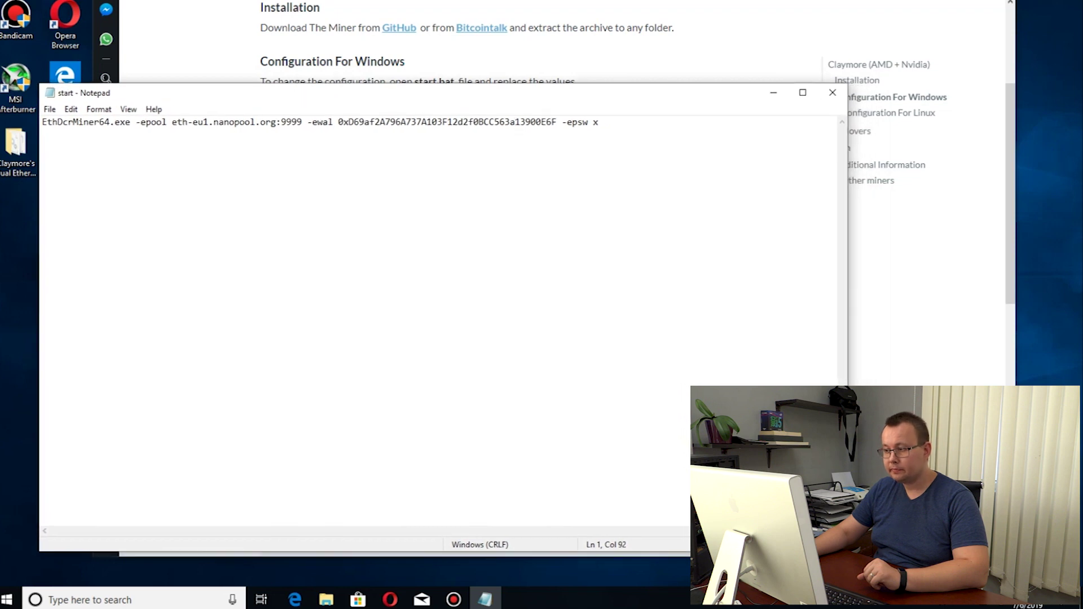
key("alt+Tab")
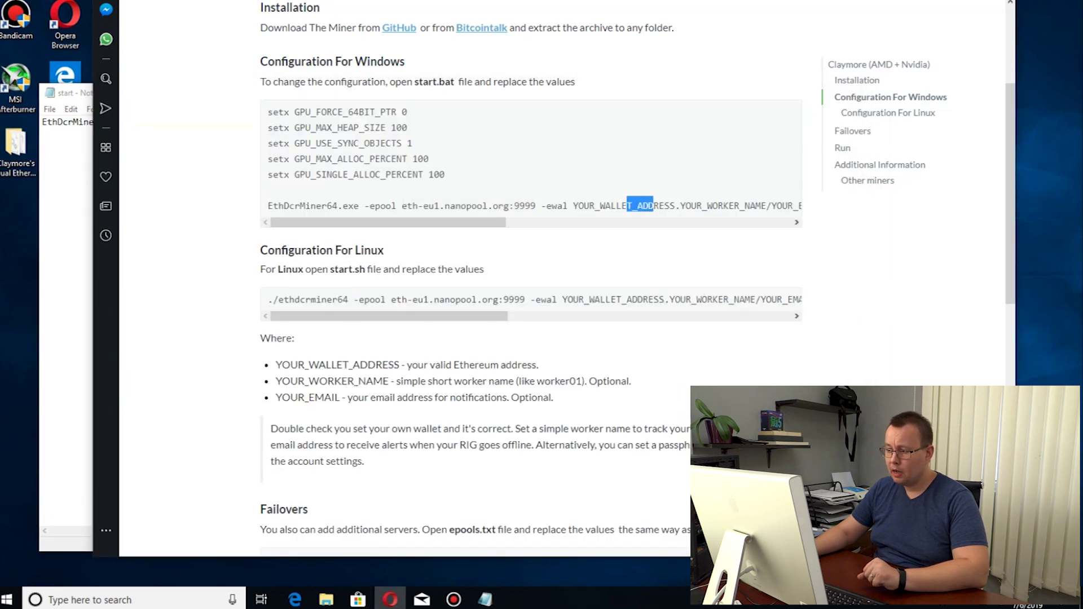
mouse_move(729, 205)
left_mouse_down()
mouse_move(739, 205)
mouse_move(724, 205)
left_mouse_up()
scroll(530, 282, "down", 1)
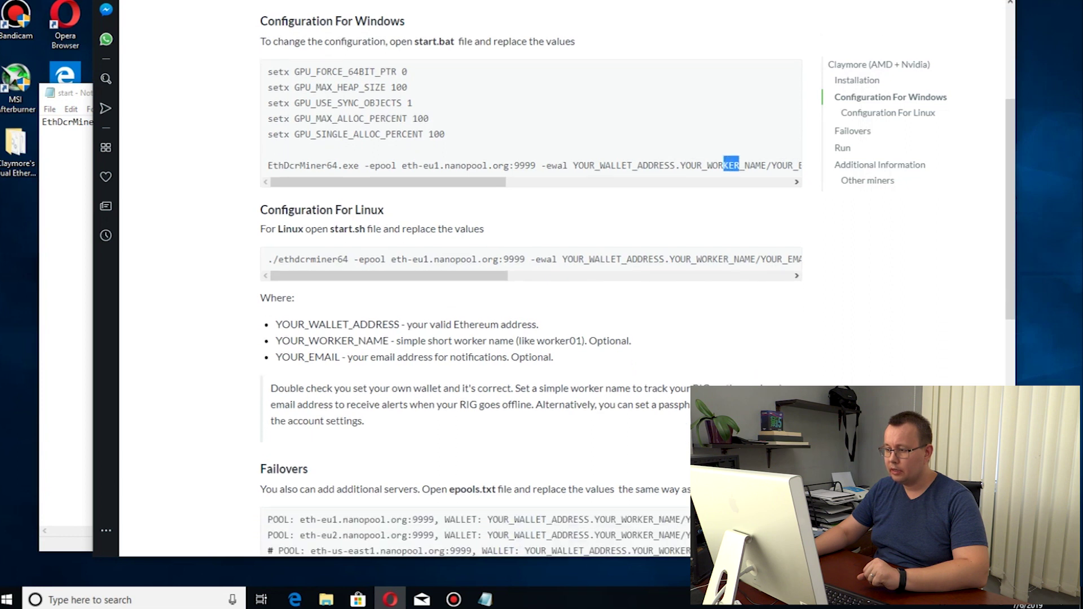
scroll(530, 282, "down", 2)
scroll(530, 281, "up", 3)
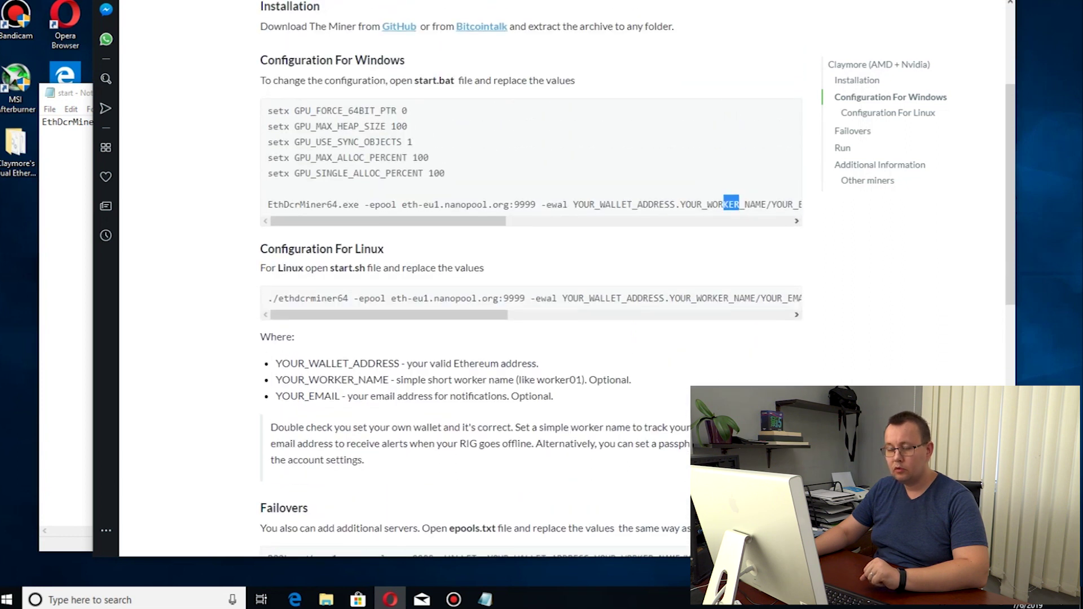
left_click_drag(573, 204, 579, 204)
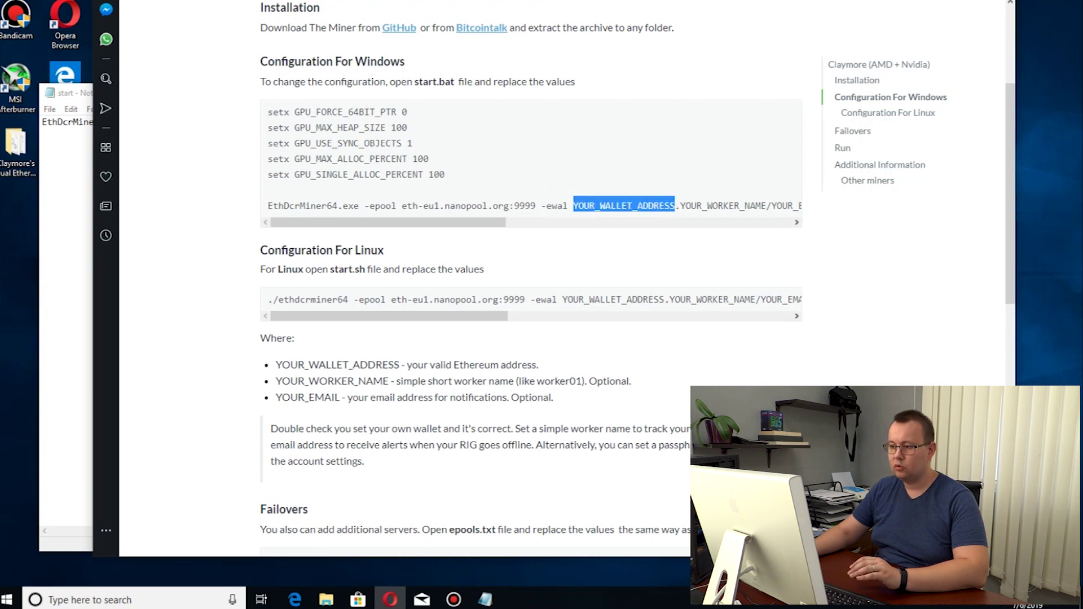
left_click_drag(680, 205, 579, 205)
key("alt+Tab")
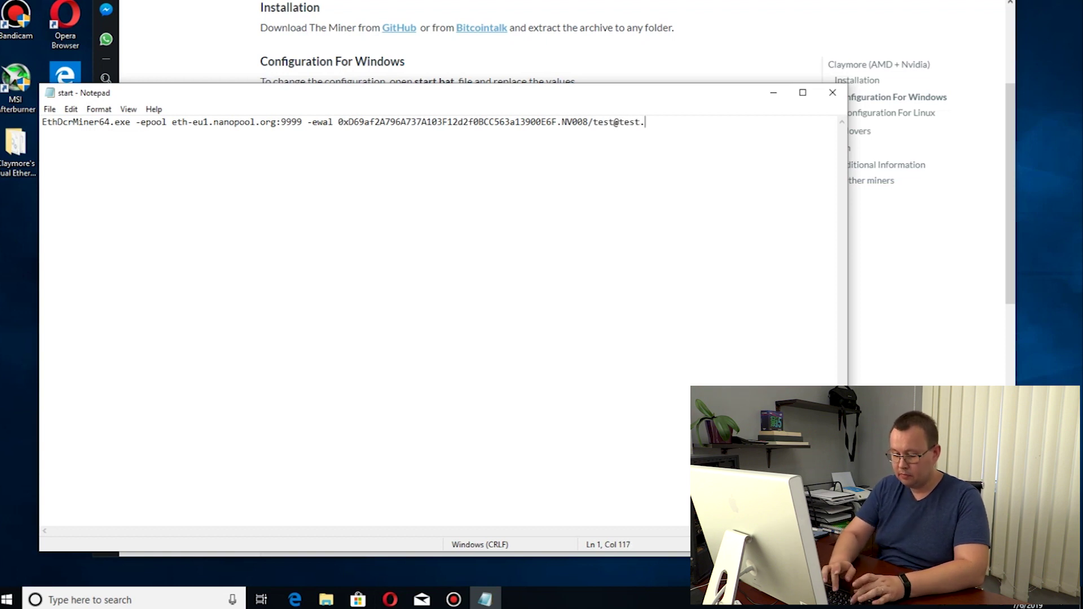
Save the edited start.bat from the File menu.
key("alt")
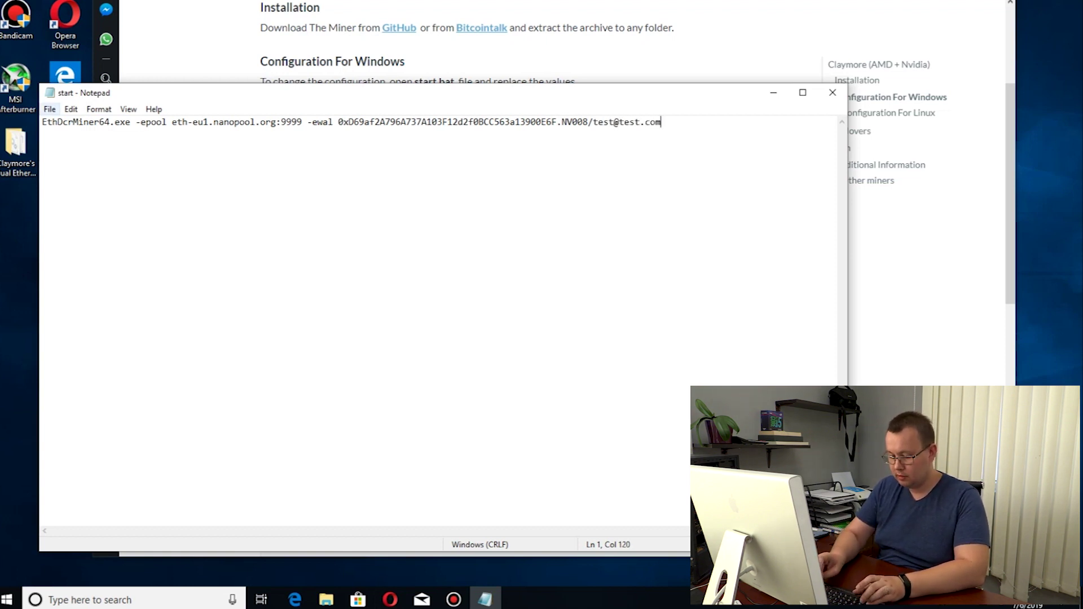
key("Down")
key("Down")
key("Down")
key("Return")
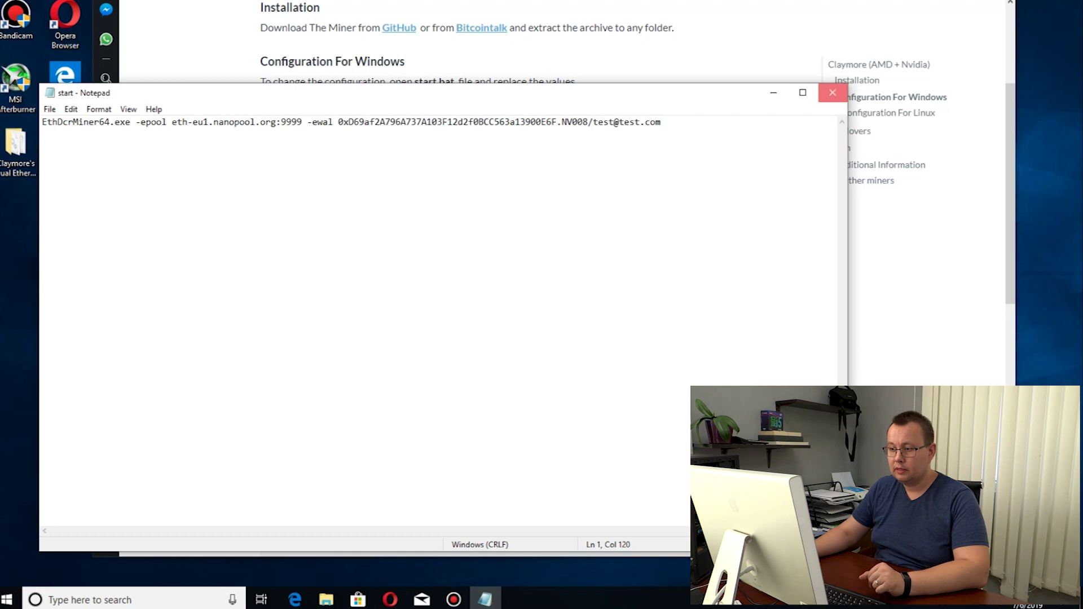
Close start.bat and scroll the Nanopool guide to its Failovers section.
left_click(832, 93)
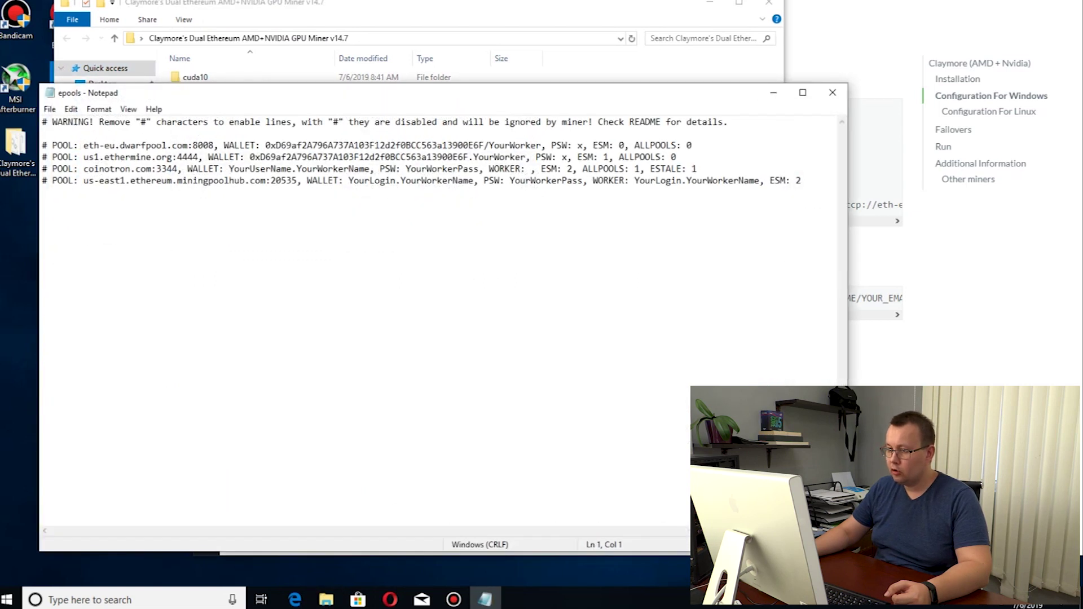
key("alt+Tab")
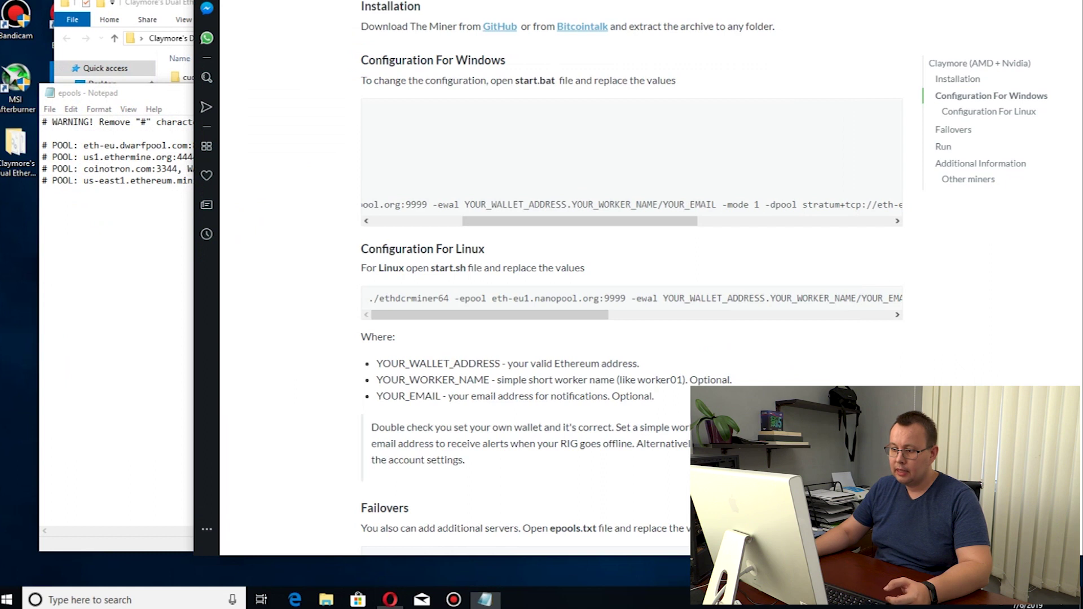
scroll(631, 277, "down", 4)
scroll(632, 276, "down", 5)
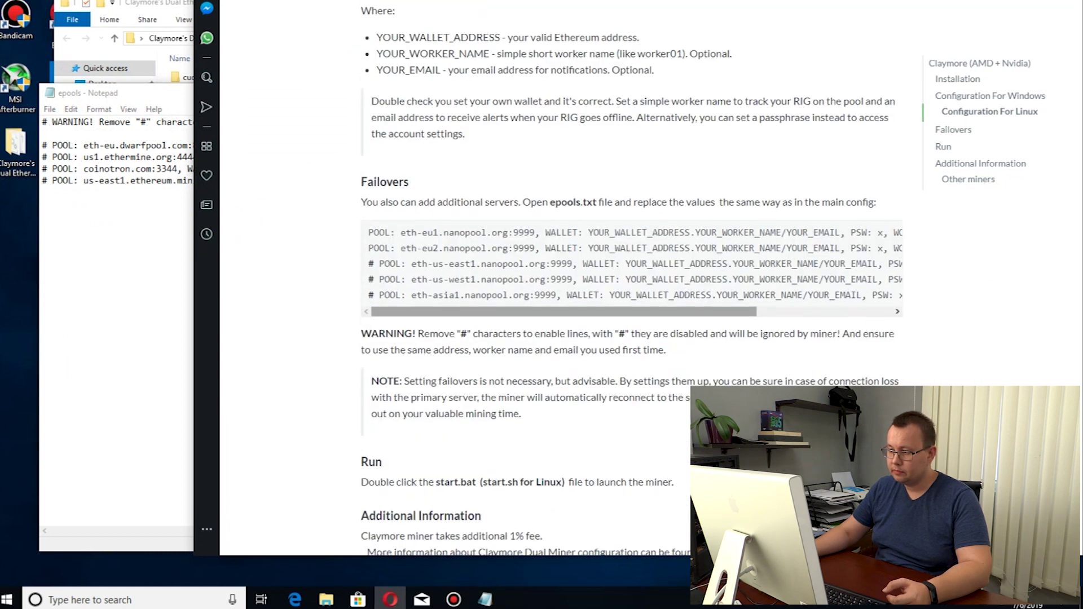
scroll(632, 276, "up", 3)
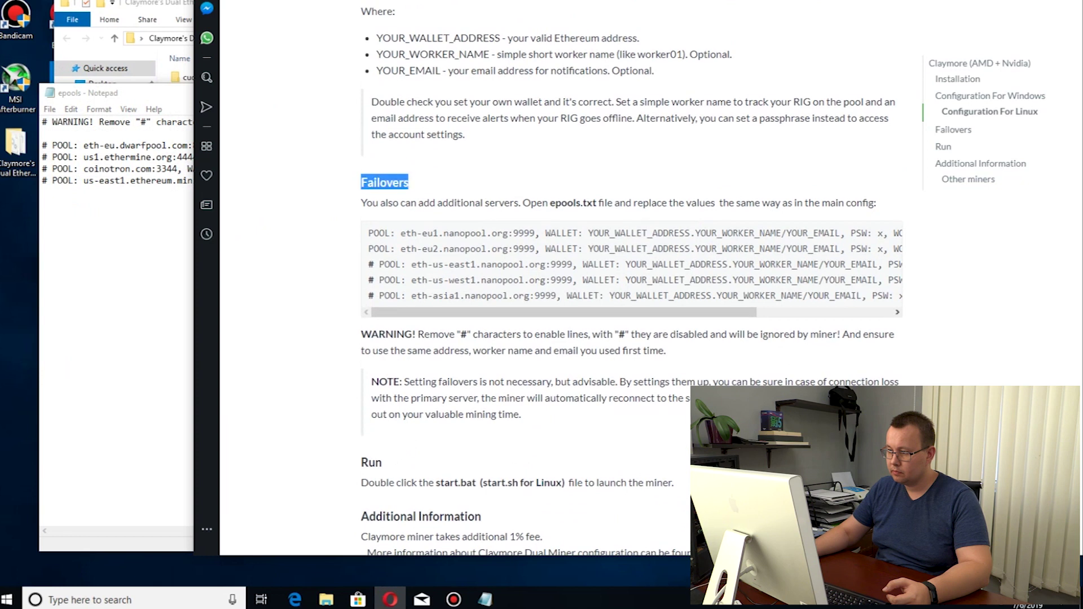
Select and copy the five failover POOL lines from the guide's code block.
double_click(381, 233)
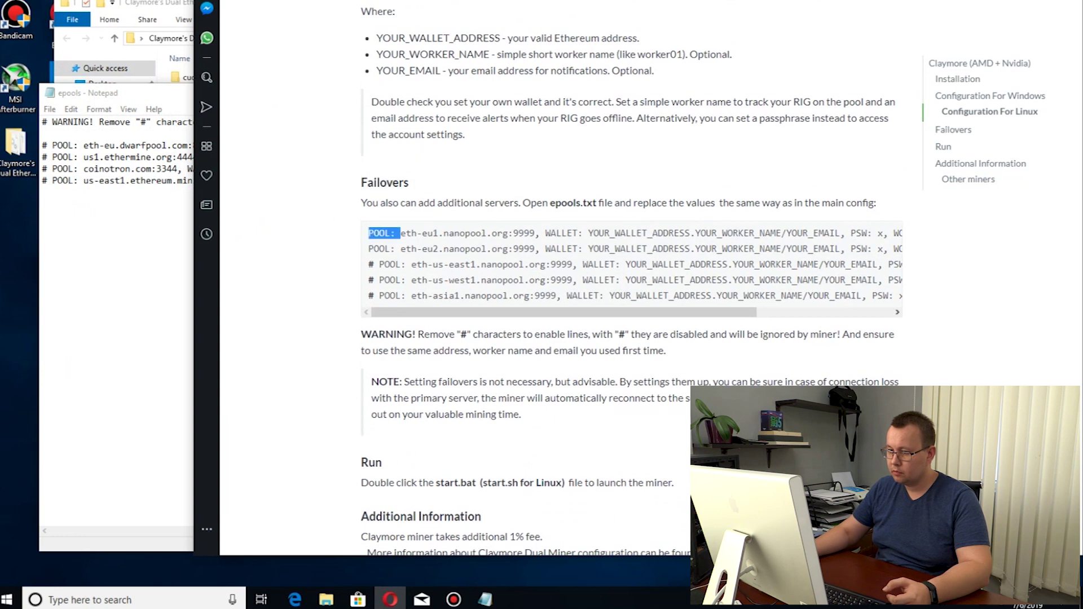
left_click_drag(400, 233, 888, 454)
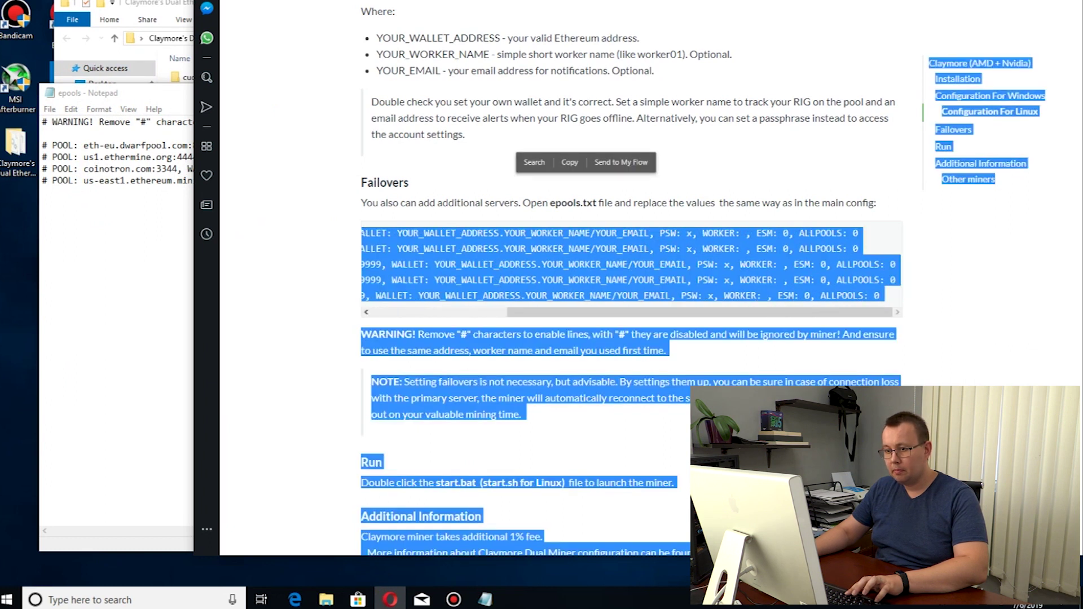
left_click_drag(881, 297, 391, 233)
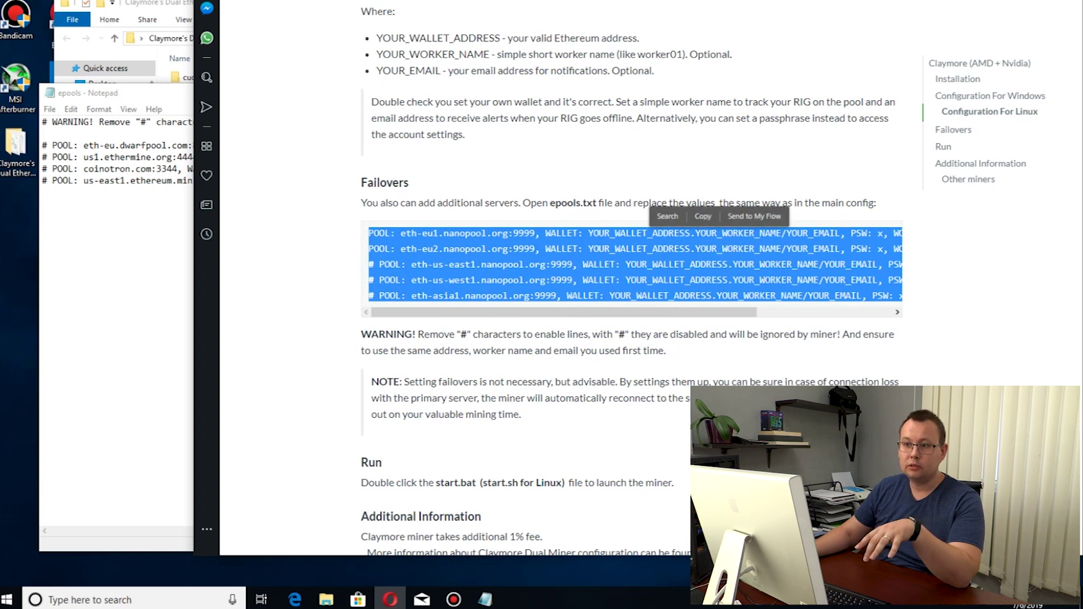
key("ctrl+c")
left_click(15, 170)
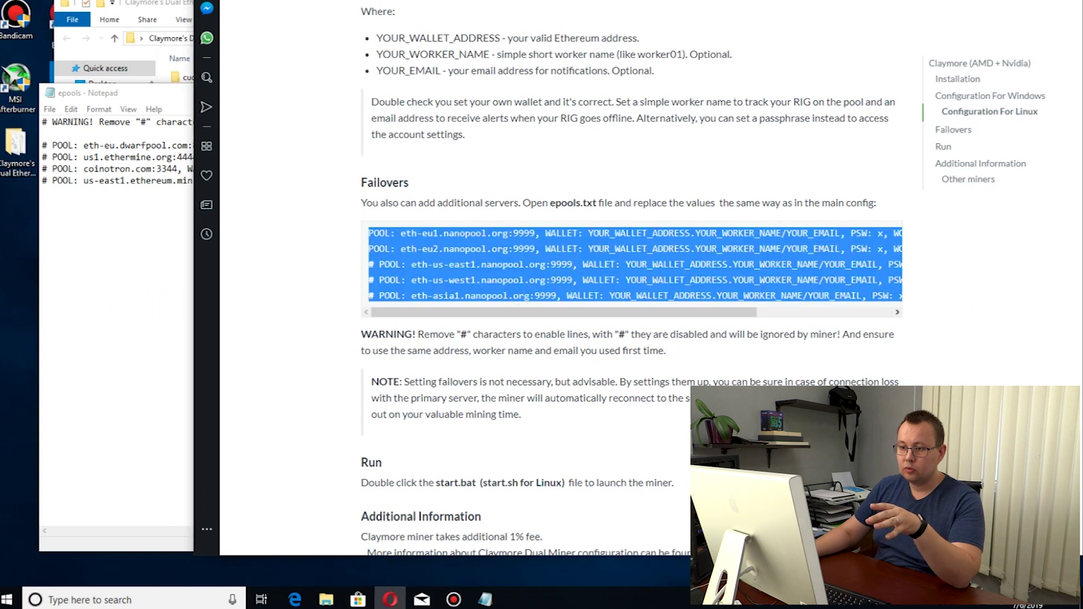
In epools.txt, select the example pool lines, then the line-1 wallet, worker and e-mail placeholder.
left_click(120, 181)
key("shift+Up")
key("shift+Up")
key("shift+Up")
key("shift+Up")
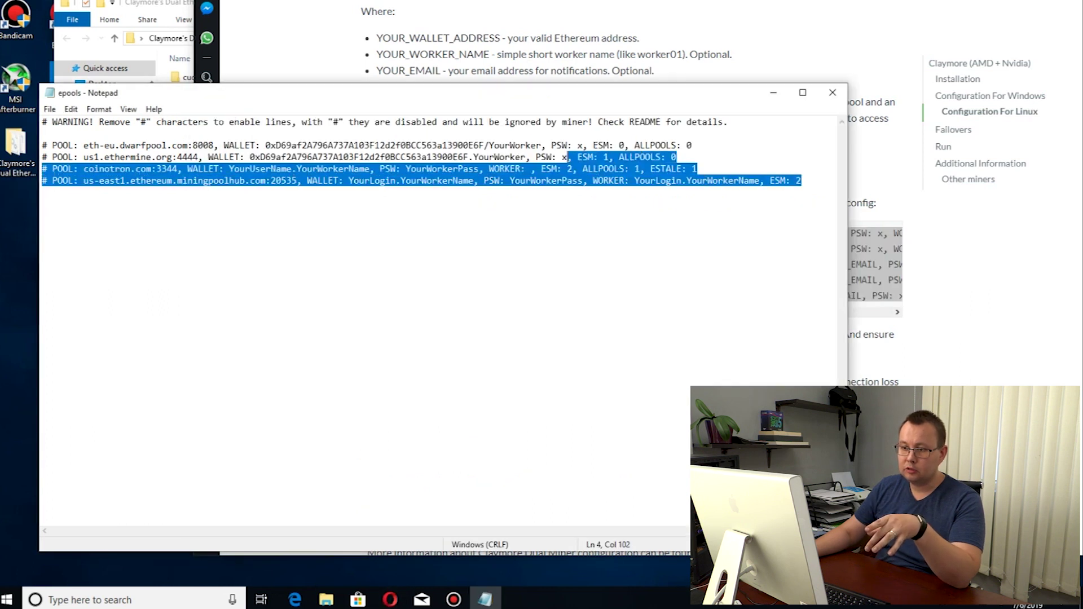
key("shift+Up")
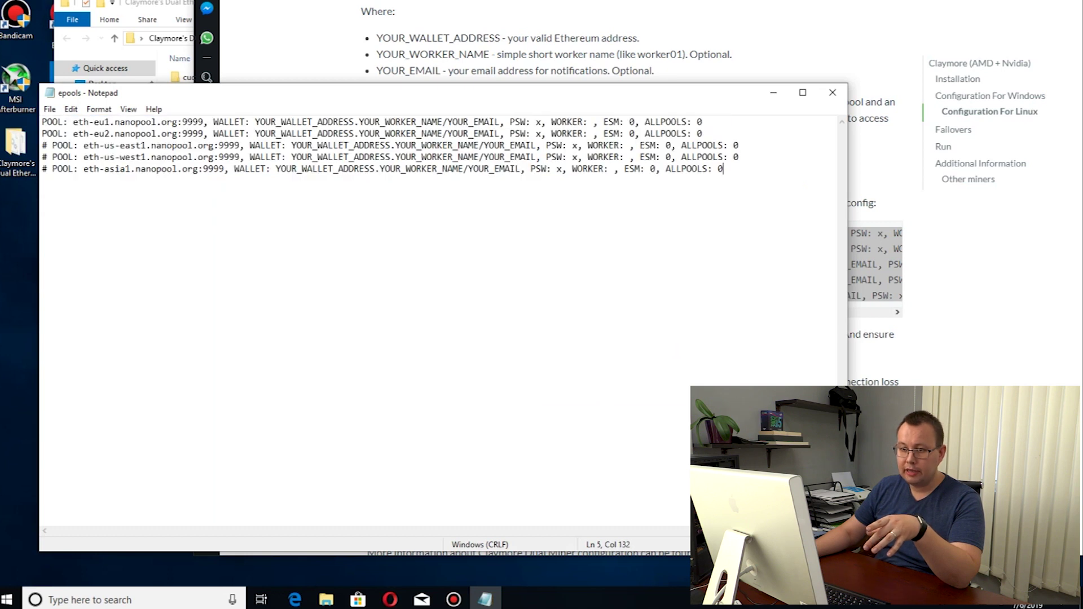
key("shift+Right")
key("shift+Right")
key("shift+Right")
key("shift+Right")
key("shift+Right")
key("shift+Right")
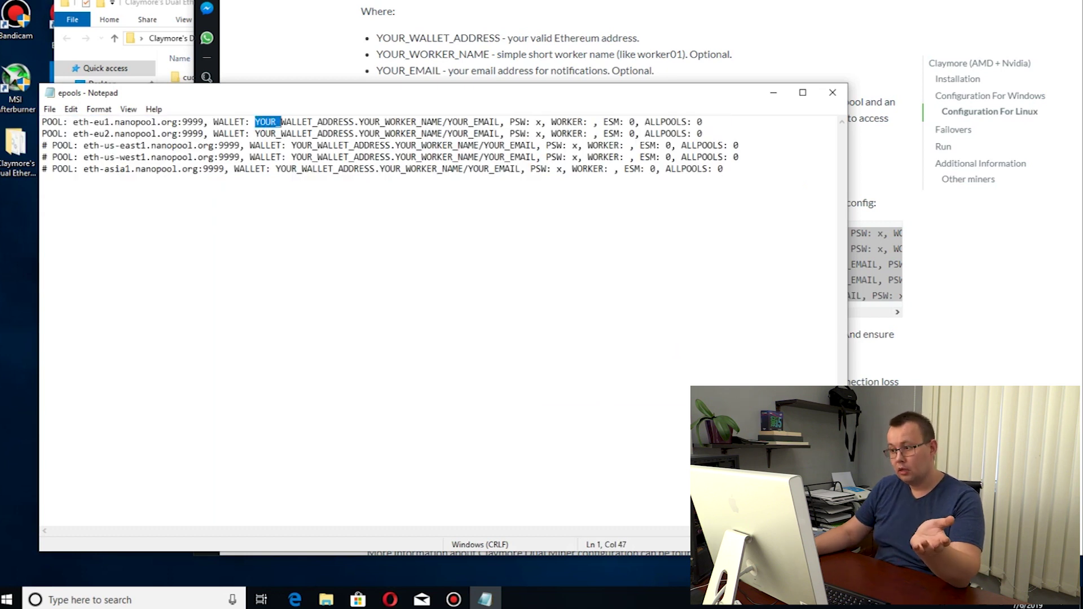
key("shift+Right")
key("shift+Right")
key("shift+Right")
key("shift+Right")
key("shift+Right")
key("shift+Right")
key("shift+Right")
key("shift+Right")
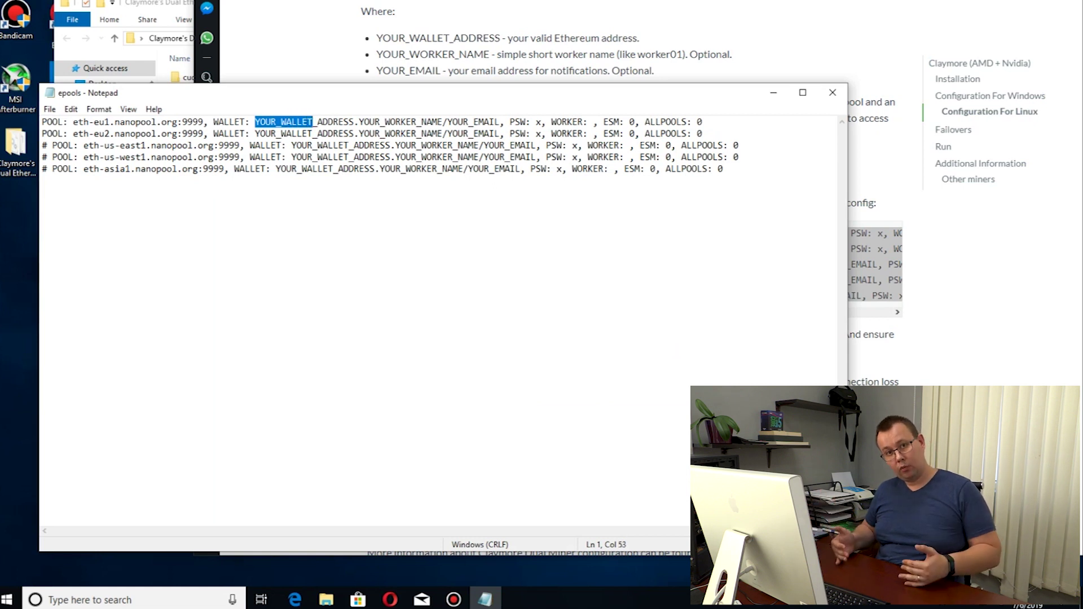
key("shift+Right")
key("shift+Right")
key("shift+Right")
key("shift+Right")
key("shift+Right")
key("shift+Right")
key("shift+Right")
key("shift+Right")
key("shift+Right")
key("shift+Right")
key("shift+Right")
key("shift+Right")
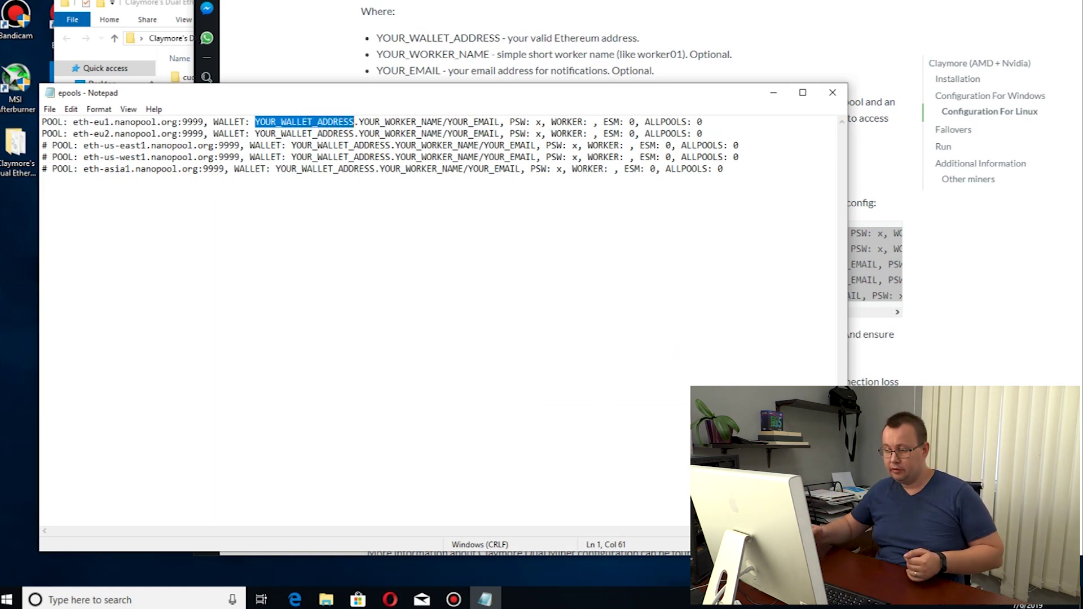
key("shift+Right")
key("shift+Right")
key("shift+Right")
key("shift+Right")
key("shift+Right")
key("shift+Right")
key("shift+Right")
key("shift+Right")
key("shift+Right")
key("shift+Right")
key("shift+Right")
key("shift+Right")
key("shift+Right")
key("shift+Right")
key("shift+Right")
key("shift+Right")
key("shift+Right")
key("shift+Right")
key("shift+Right")
key("shift+Right")
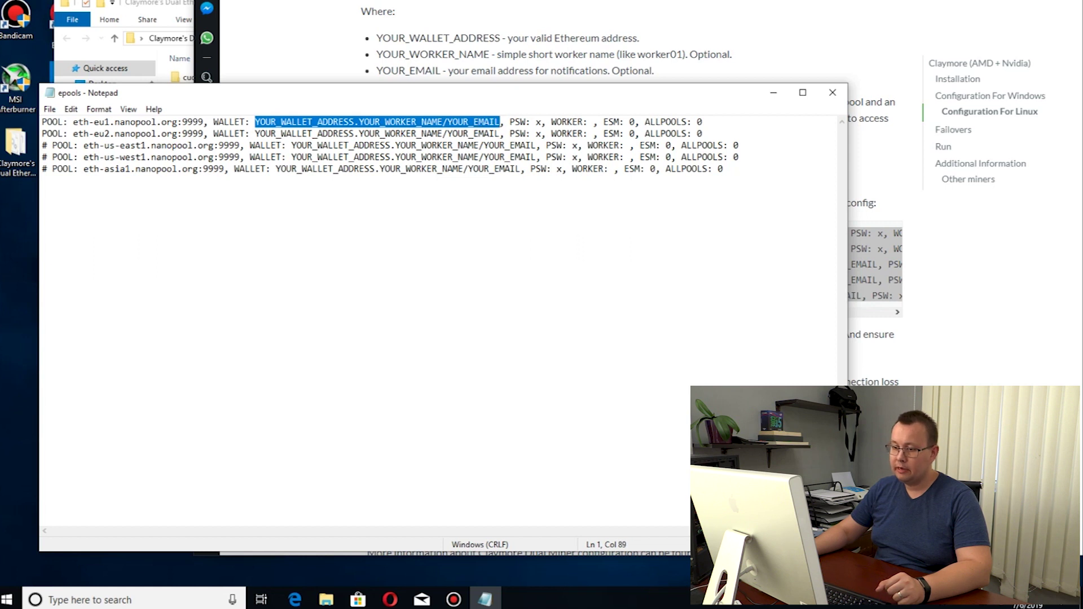
left_click(93, 122)
Open start.bat again for editing in Notepad.
right_click(199, 257)
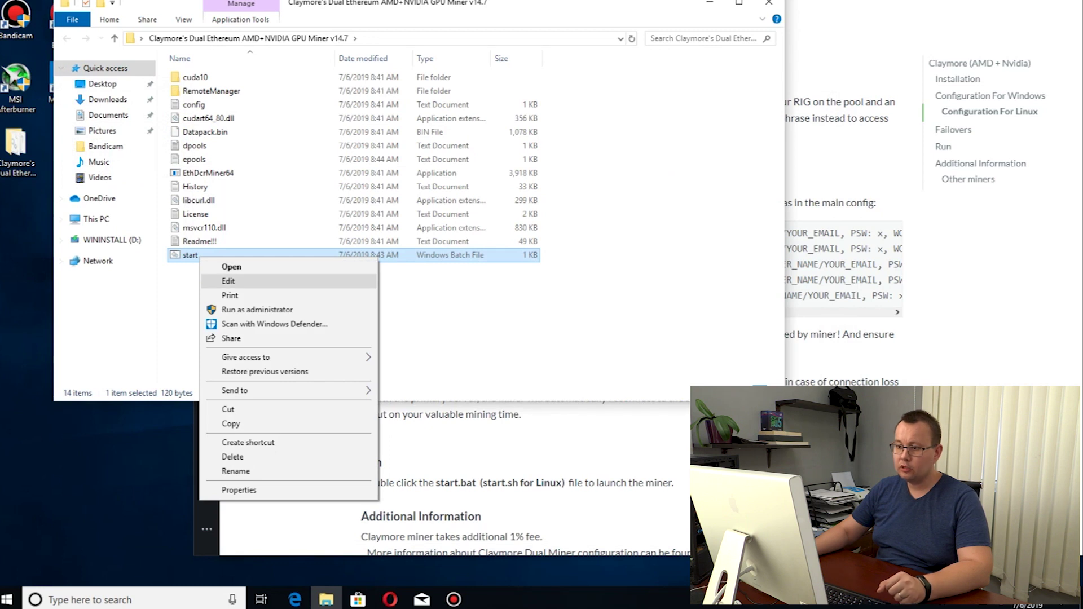
left_click(228, 280)
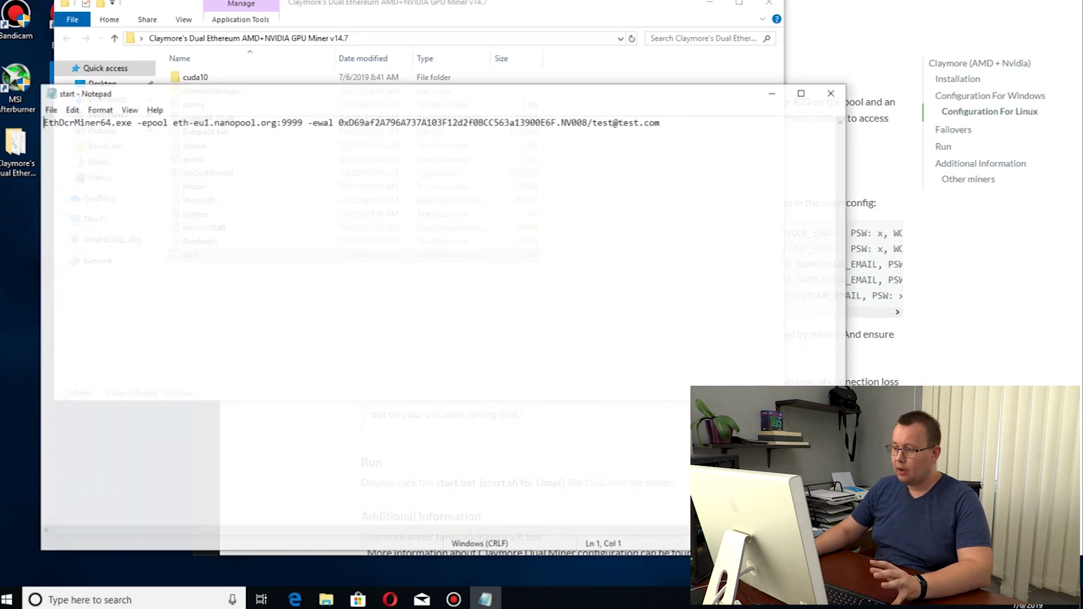
left_click_drag(304, 94, 339, 68)
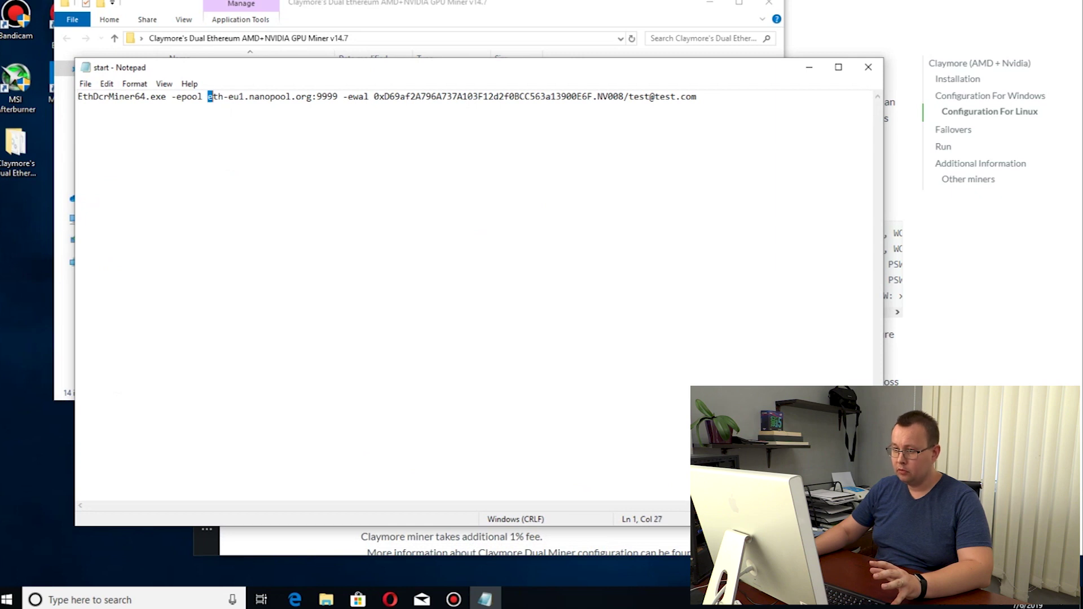
Select eth-eu1.nanopool.org:9999 and the wallet, worker and e-mail value to review them.
key("shift+Right")
key("shift+Right")
key("shift+Right")
key("shift+Right")
key("shift+Right")
key("shift+Right")
key("shift+Right")
key("shift+Right")
key("shift+Right")
key("shift+Right")
key("shift+Right")
key("shift+Right")
key("shift+Right")
key("shift+Right")
key("shift+Right")
key("shift+Right")
key("shift+Right")
key("shift+Right")
key("shift+Right")
key("shift+Right")
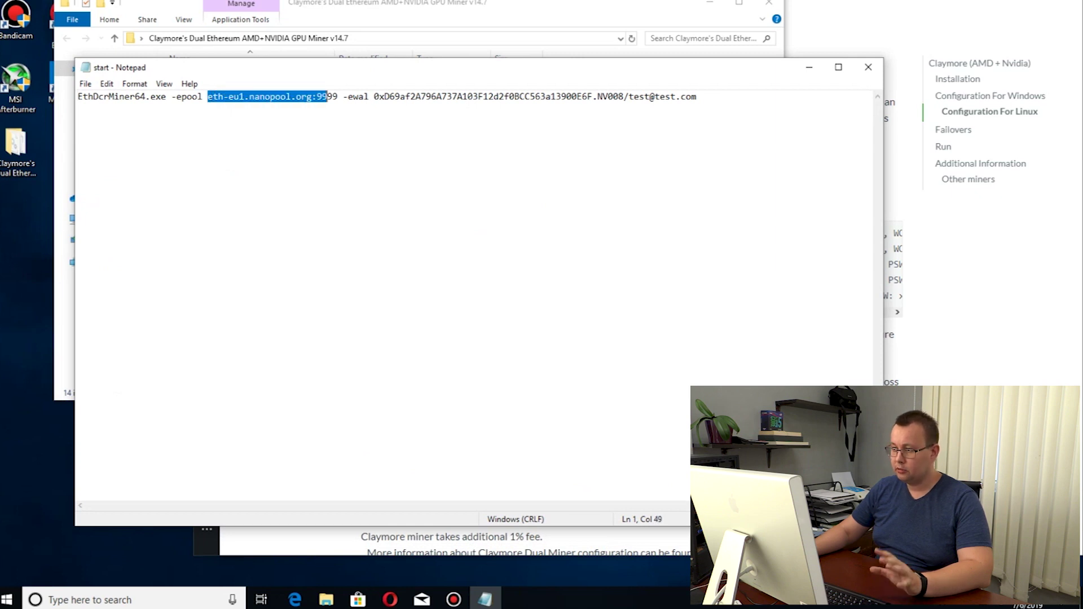
key("shift+Right")
key("shift+Right")
key("Right")
key("Right")
key("Right")
key("Right")
key("Right")
key("Right")
key("Right")
key("shift+Right")
key("shift+Right")
key("shift+Right")
key("shift+Right")
key("shift+Right")
key("shift+Right")
key("shift+Right")
key("shift+Right")
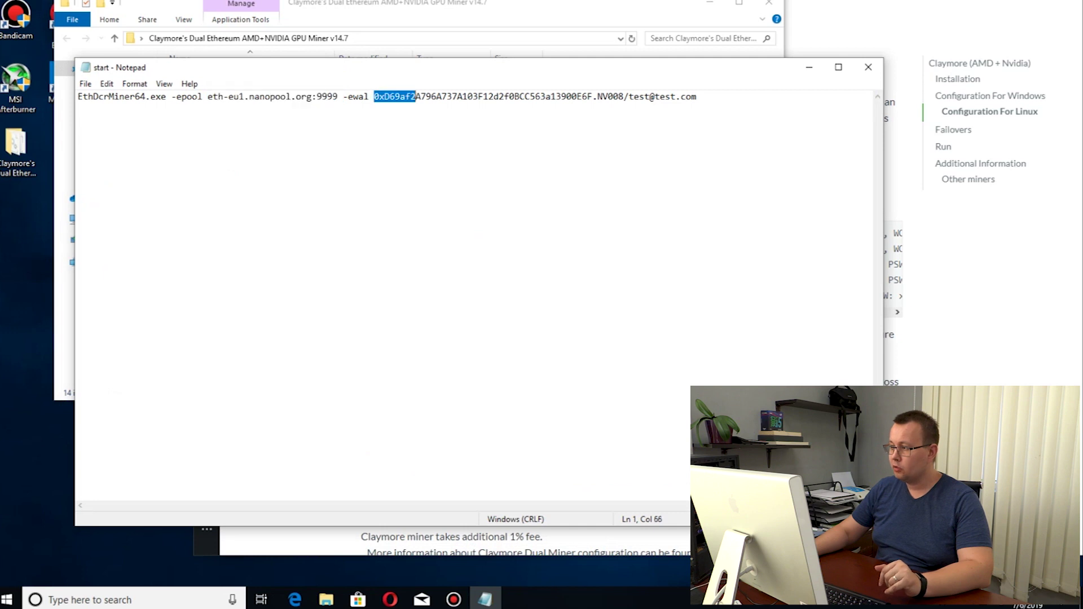
key("shift+Right")
key("shift+Right")
key("shift+Right")
key("shift+Right")
key("shift+Right")
key("shift+Right")
key("shift+Right")
key("shift+Right")
key("shift+Right")
key("shift+Right")
key("shift+Right")
key("shift+Right")
key("shift+Right")
key("shift+Right")
key("shift+Right")
key("shift+Right")
key("shift+Right")
key("shift+Right")
key("shift+Right")
key("shift+Right")
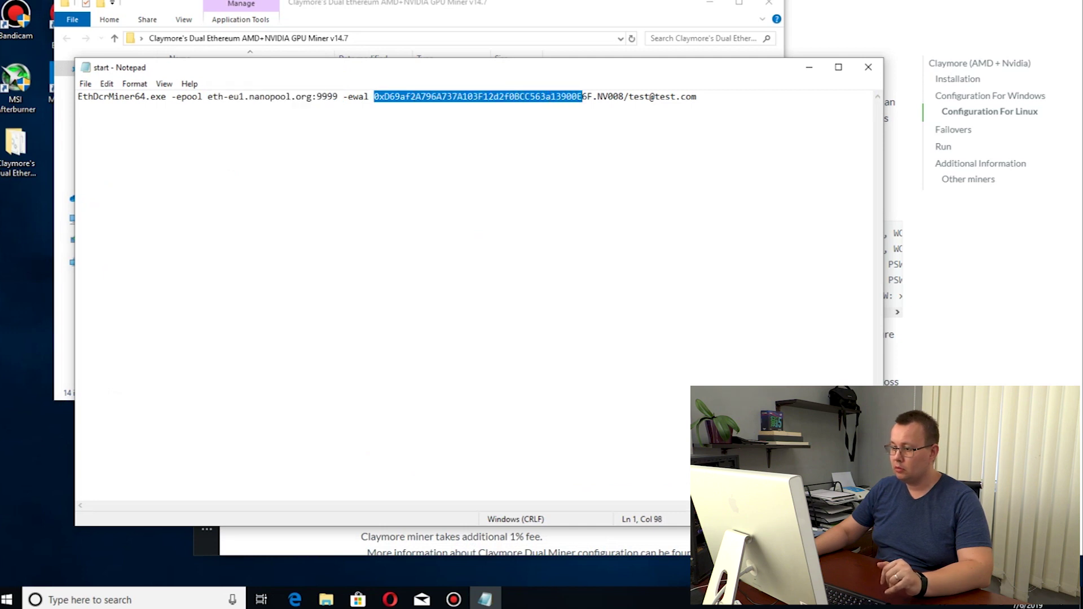
key("shift+Right")
key("shift+Right")
key("shift+Right")
key("shift+Right")
key("shift+Right")
key("shift+Right")
key("shift+Right")
key("shift+Right")
key("shift+Right")
key("shift+Right")
key("shift+Right")
key("shift+Right")
key("shift+Right")
key("shift+Right")
key("shift+Right")
key("shift+Right")
key("shift+Right")
key("shift+Right")
key("shift+Right")
key("shift+Right")
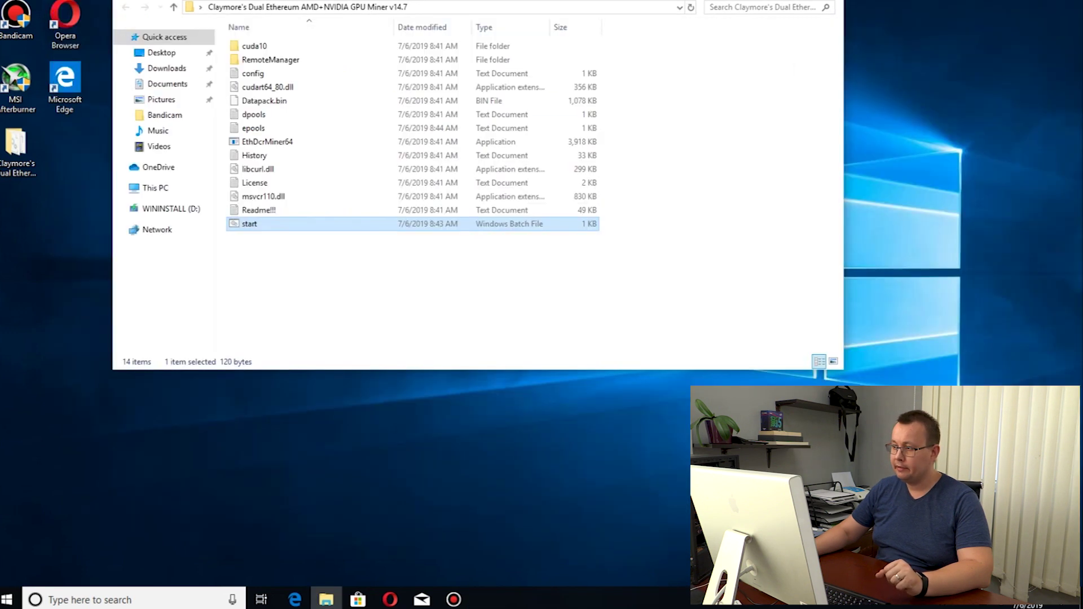
Launch the miner from start.bat and move its console to the top of the screen.
key("Return")
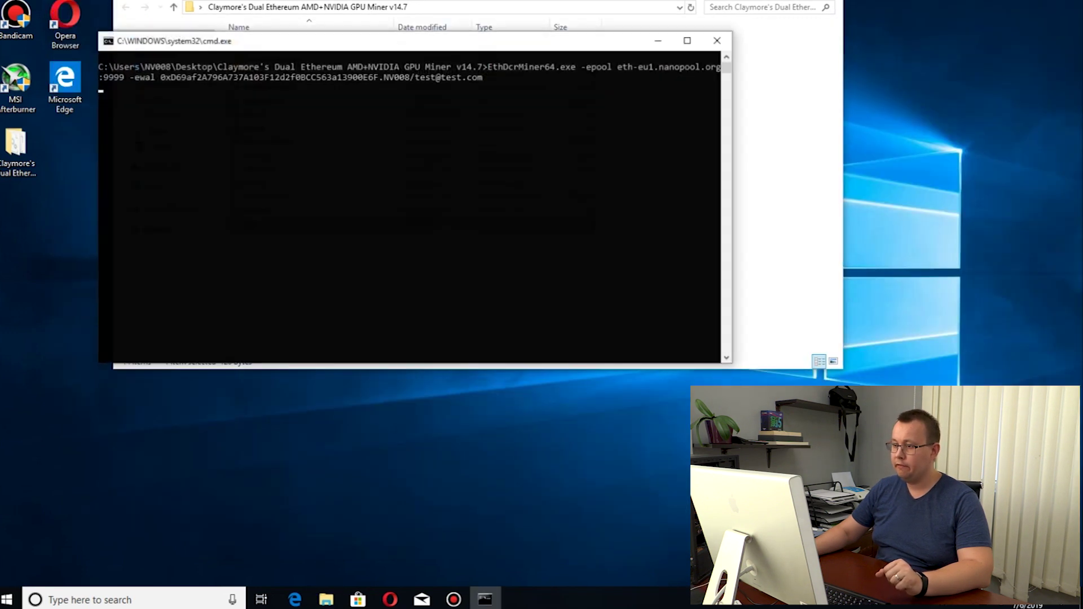
left_click_drag(404, 41, 612, 0)
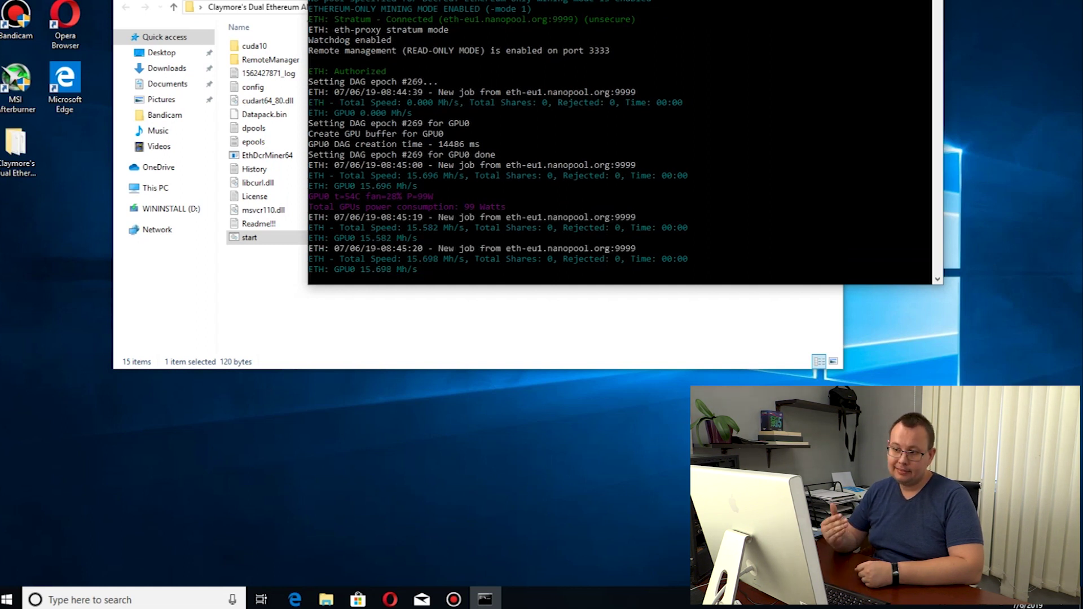
key("alt+Tab")
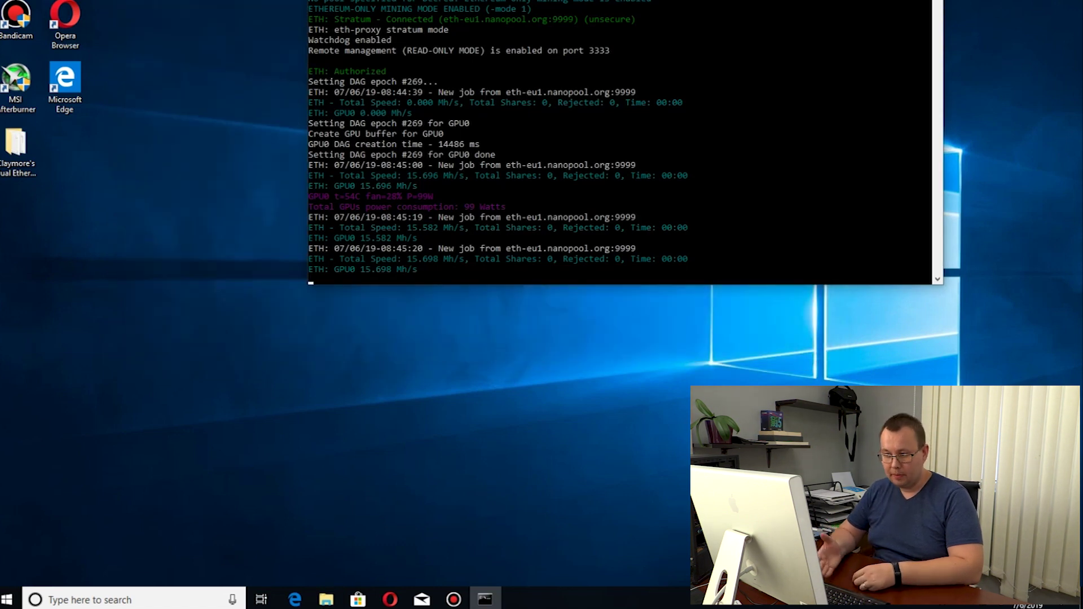
Maximize the miner console with Win+Up to watch its ~15.7 MH/s reports.
key("super+Up")
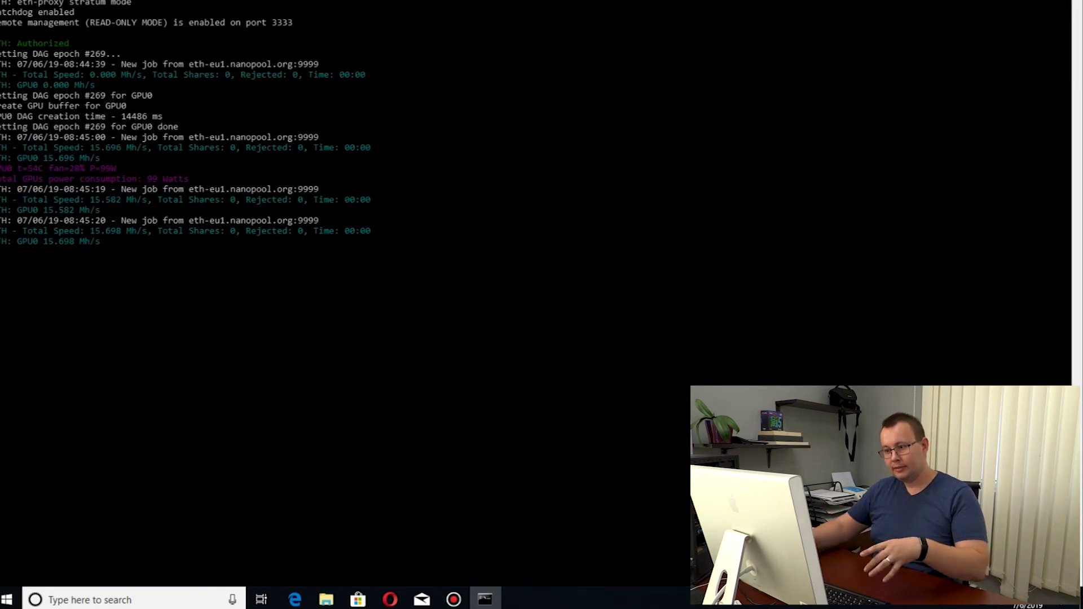